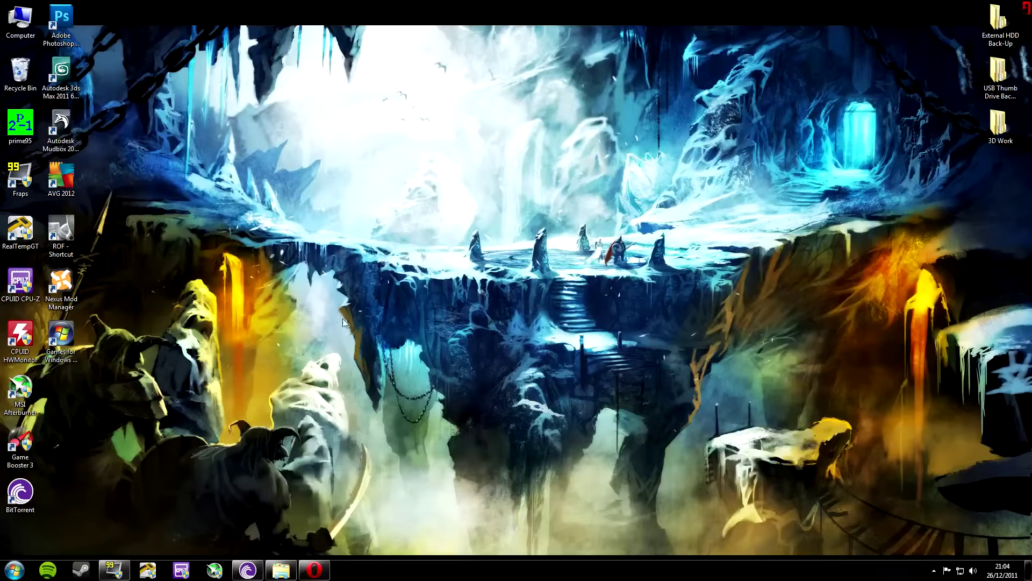
Step: Switch to the Opera browser, search the web for "ccleaner" and open Piriform's CCleaner product page
click(315, 570)
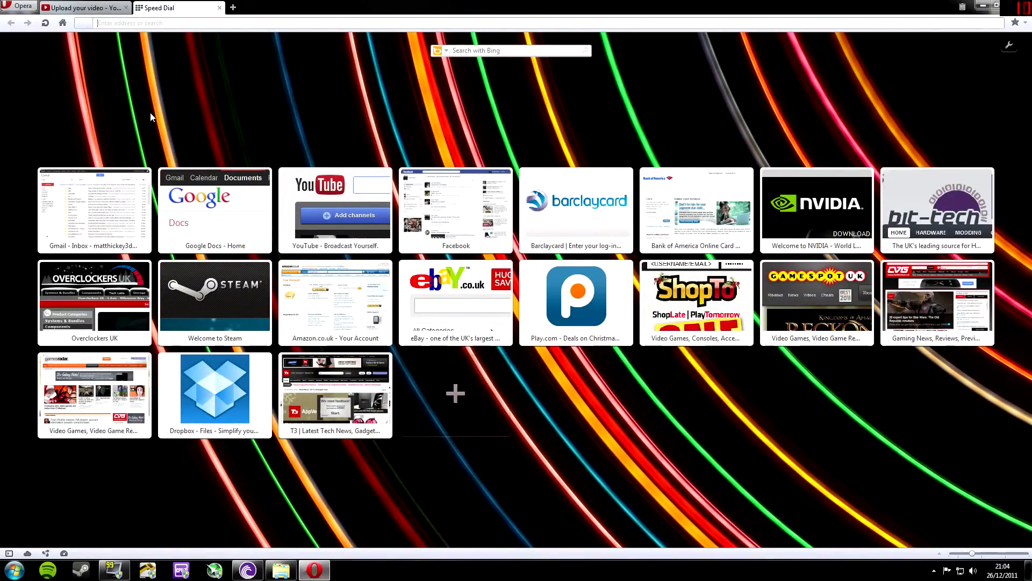
text(ccleaner)
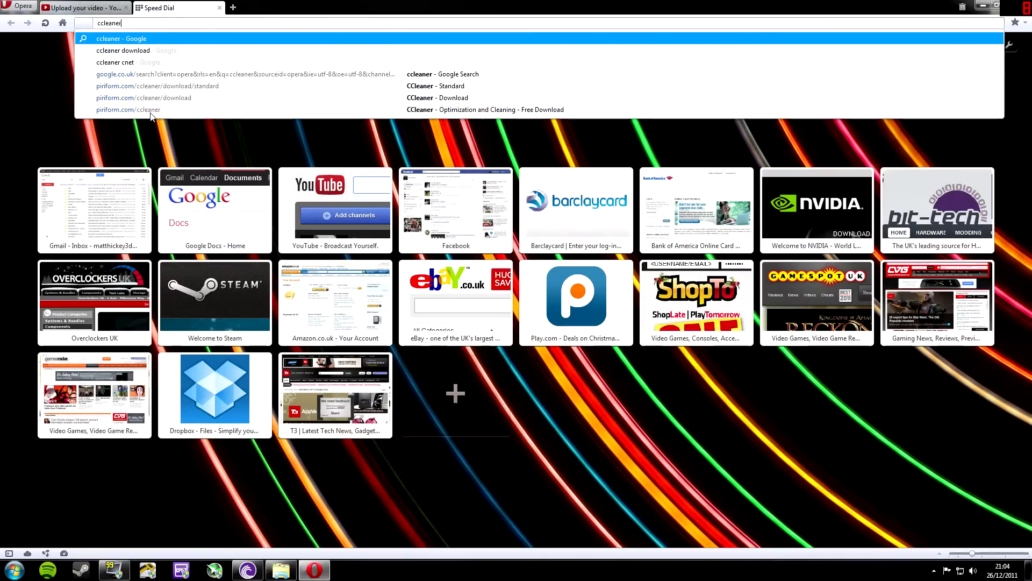
key(Return)
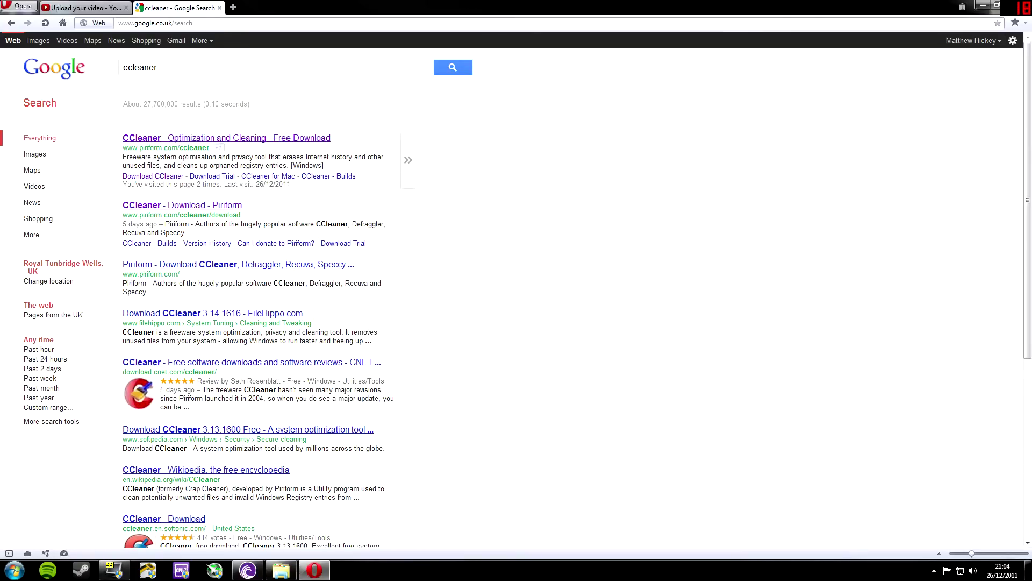
click(182, 139)
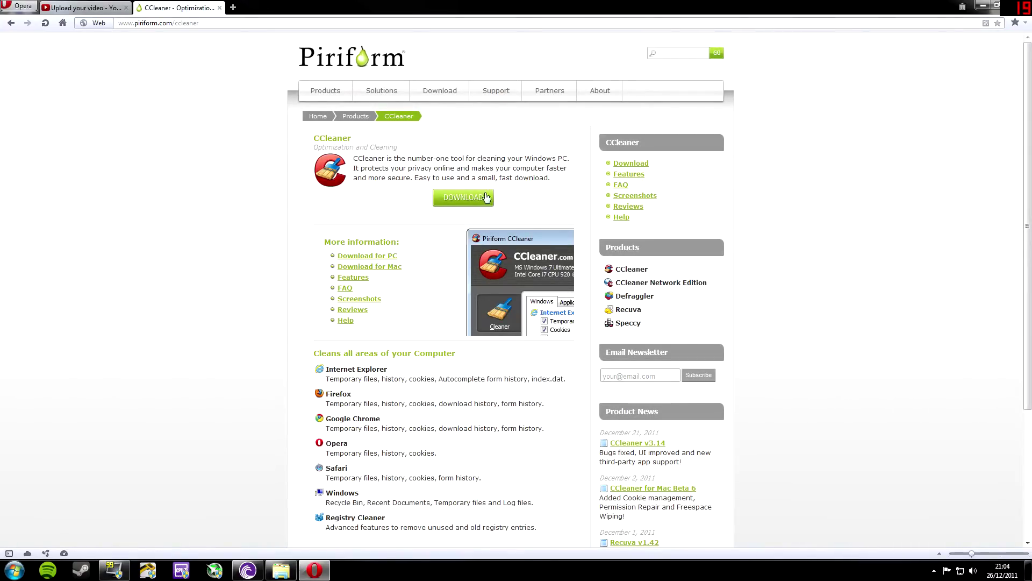
Step: Start the free CCleaner download from Piriform and choose the CCleaner folder in Downloads as the save location for ccsetup314
click(463, 198)
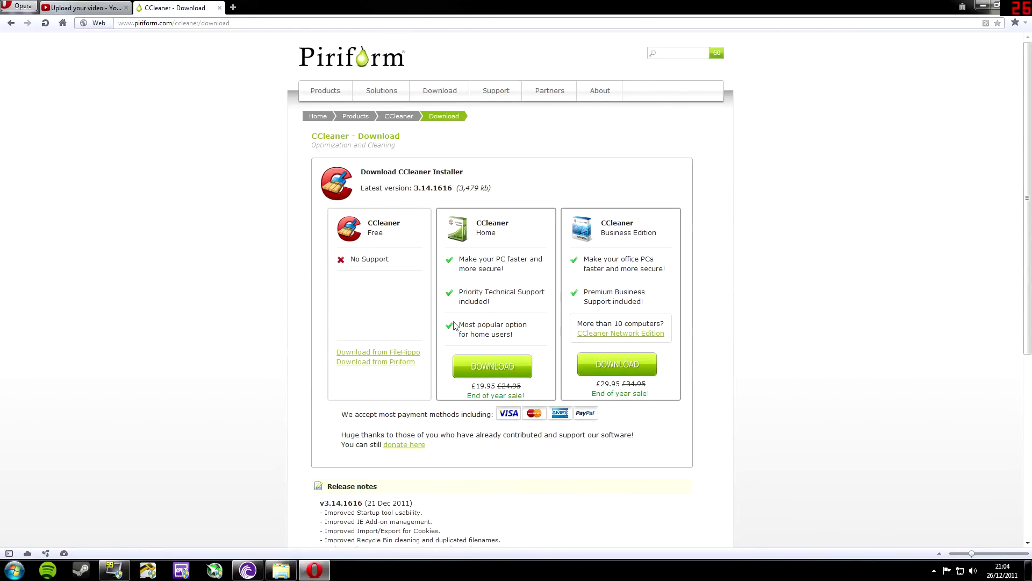
click(385, 362)
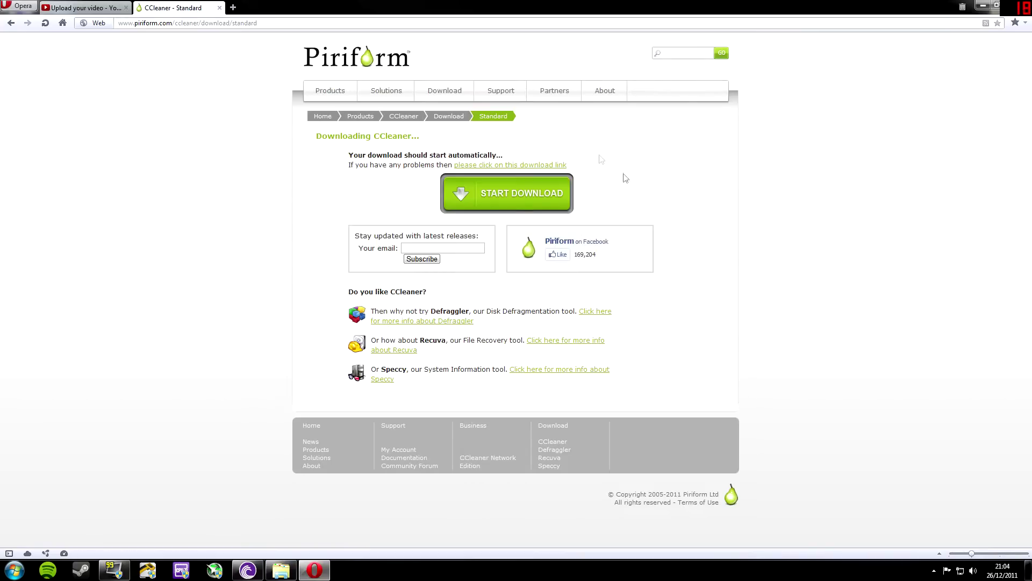
click(492, 166)
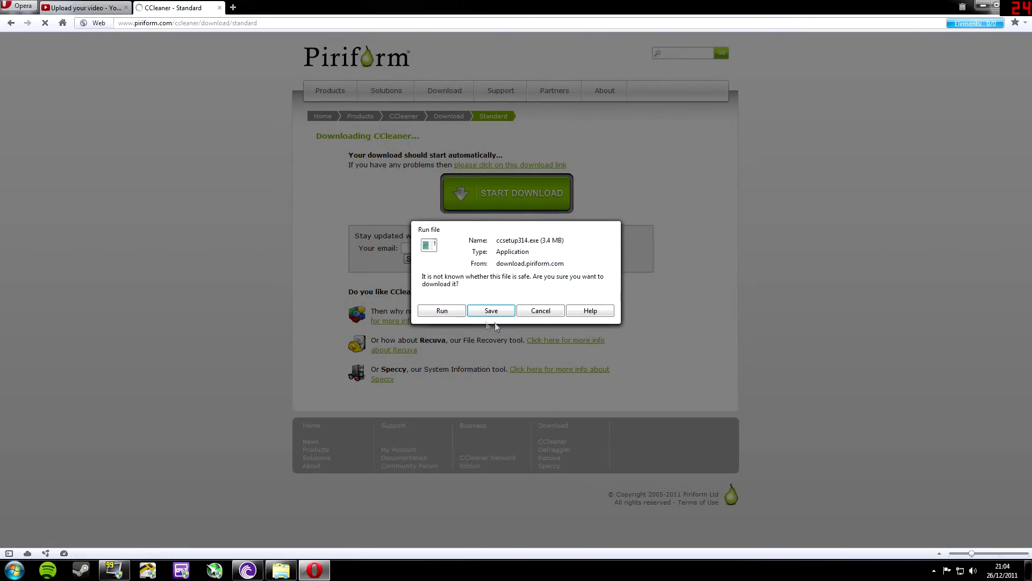
click(494, 311)
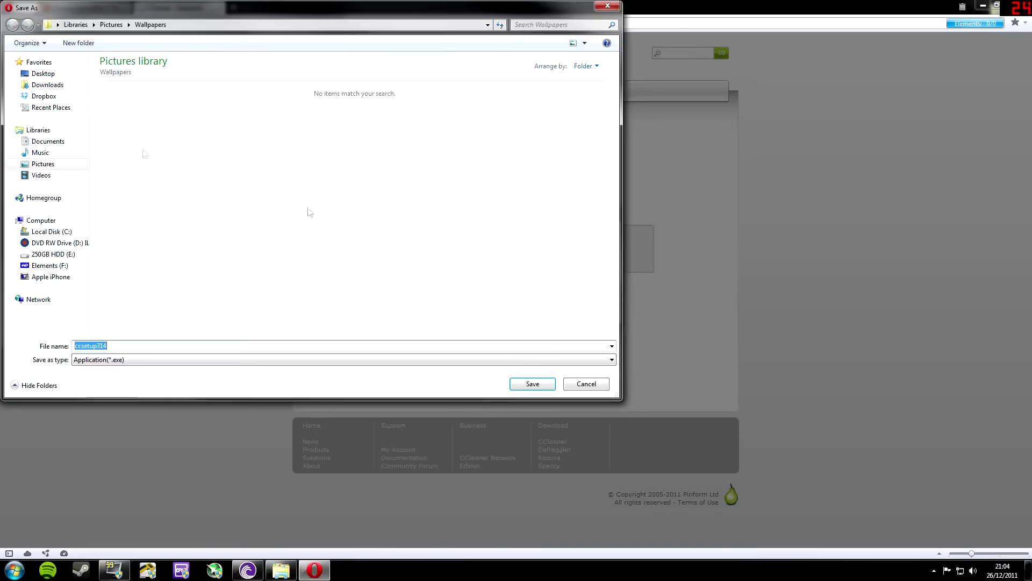
click(43, 84)
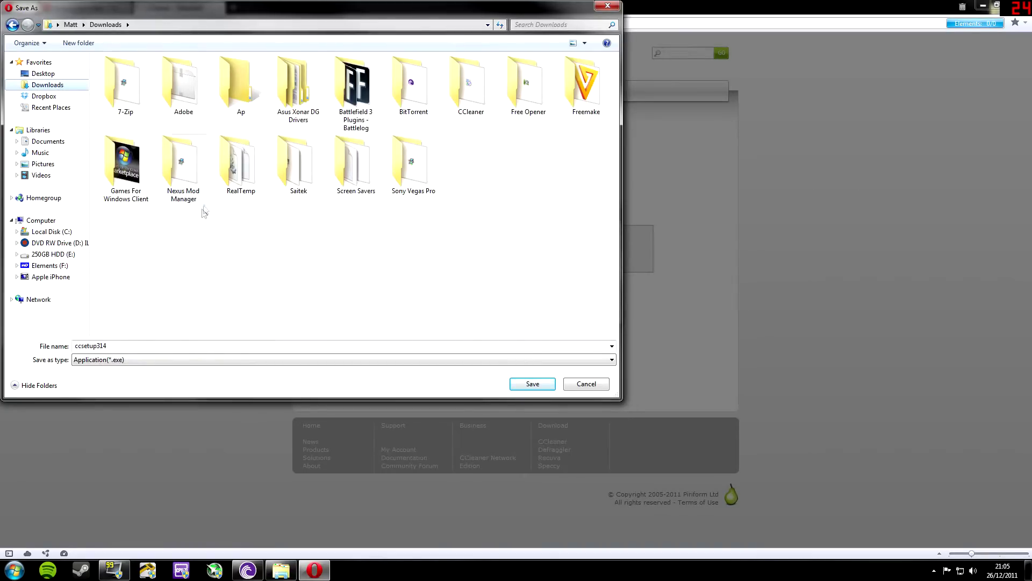
double_click(467, 92)
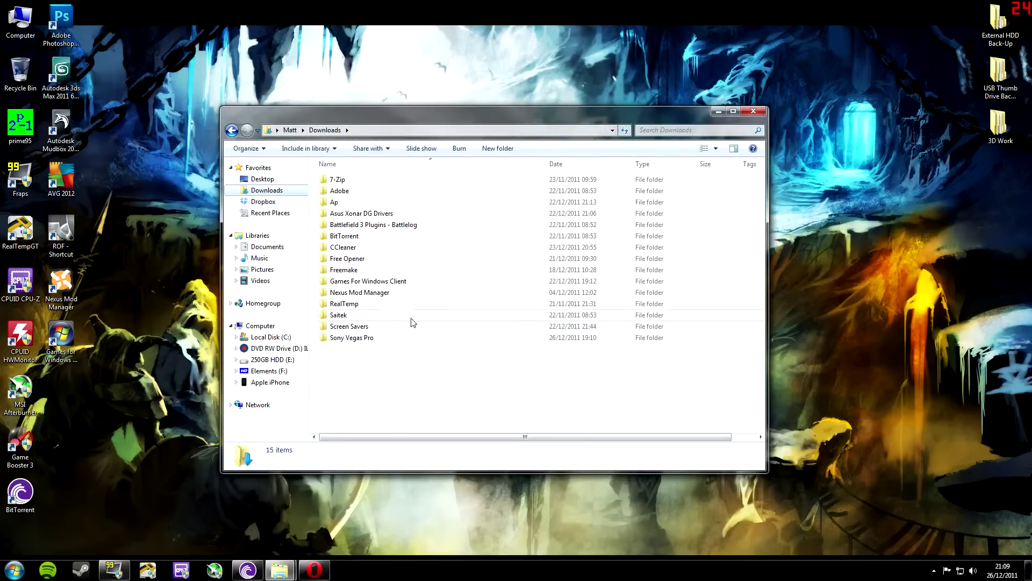
Step: Run ccsetup314 from the CCleaner folder in Downloads with English as the installer language
double_click(342, 249)
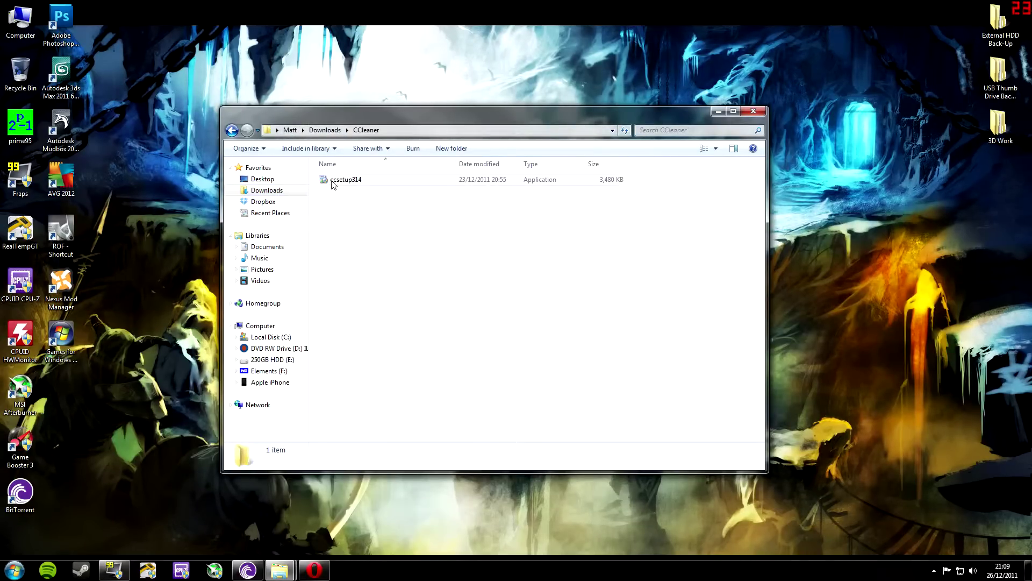
click(334, 180)
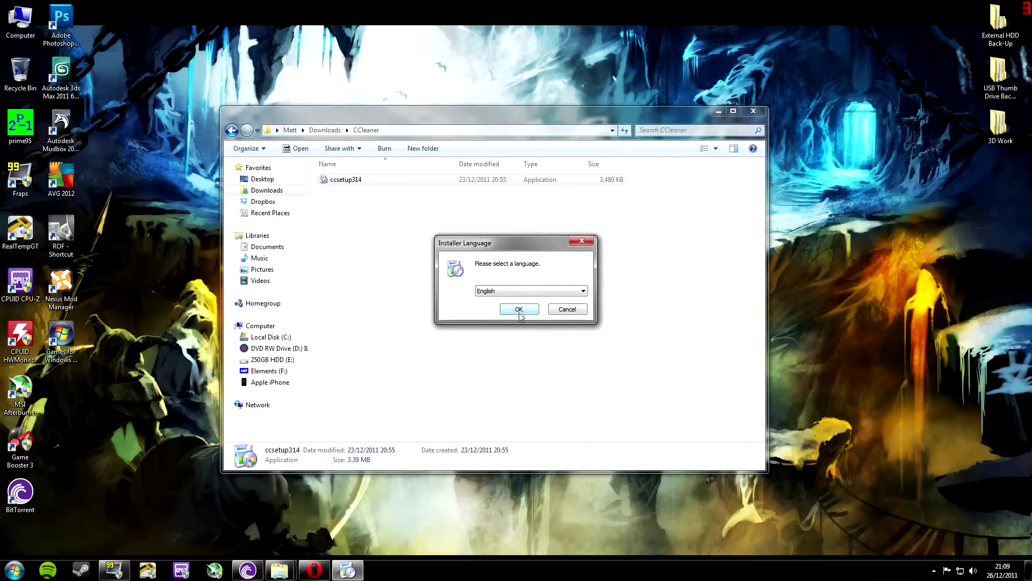
click(522, 292)
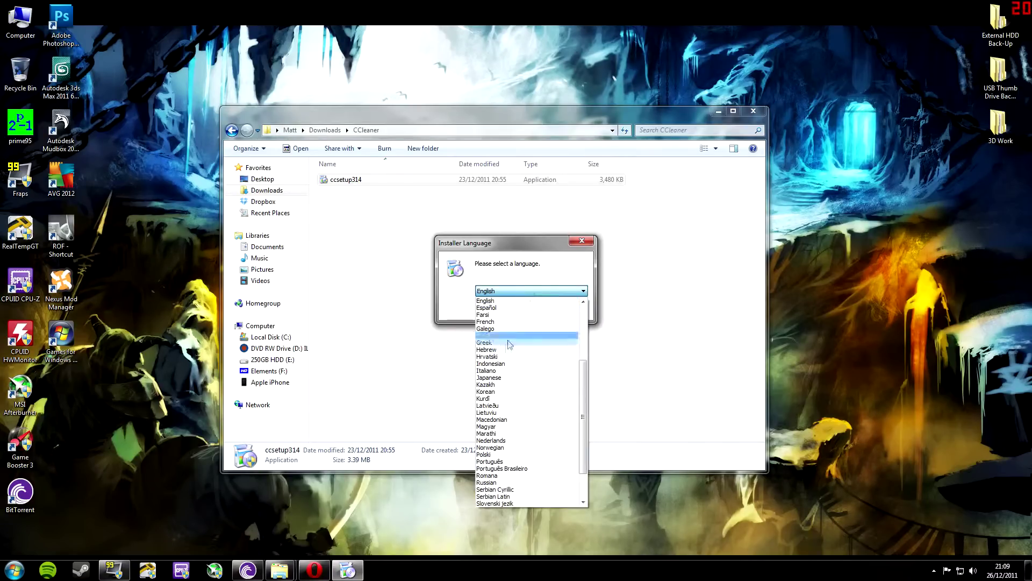
scroll(584, 403, down, 2)
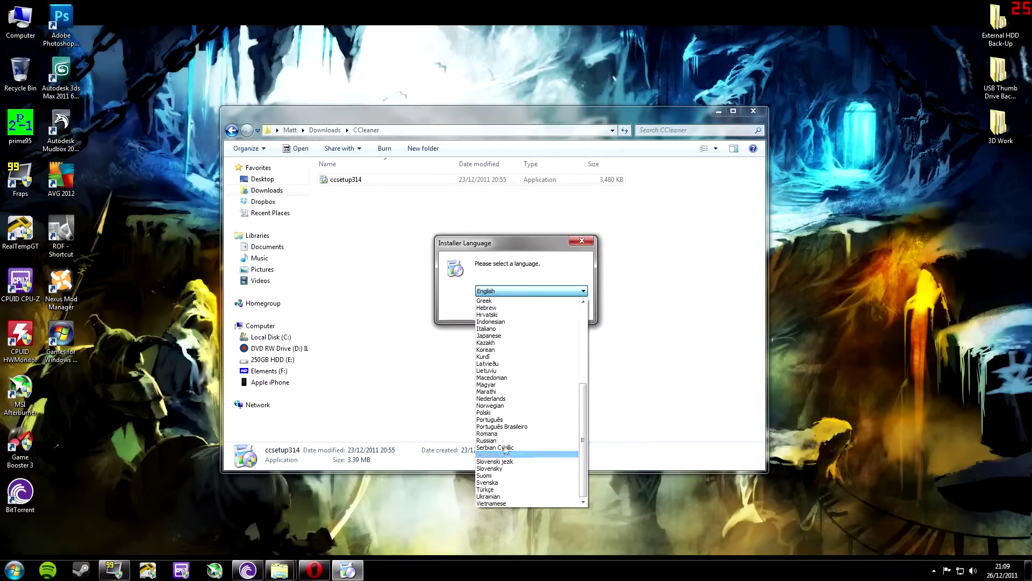
click(455, 328)
click(517, 308)
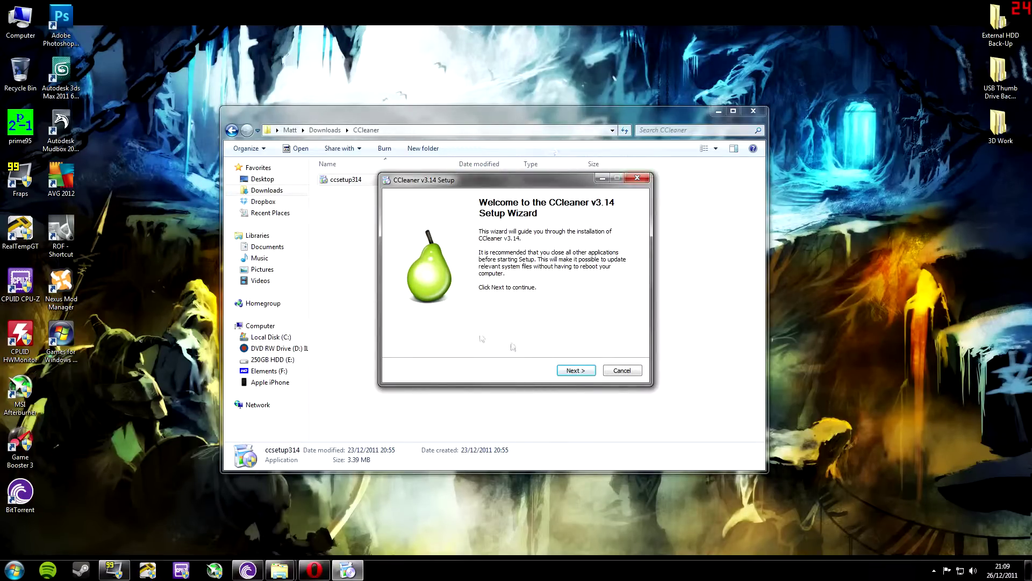
Step: Accept the license and install CCleaner v3.14 without desktop or Start Menu shortcuts and without the two Recycle Bin context menu options
click(589, 371)
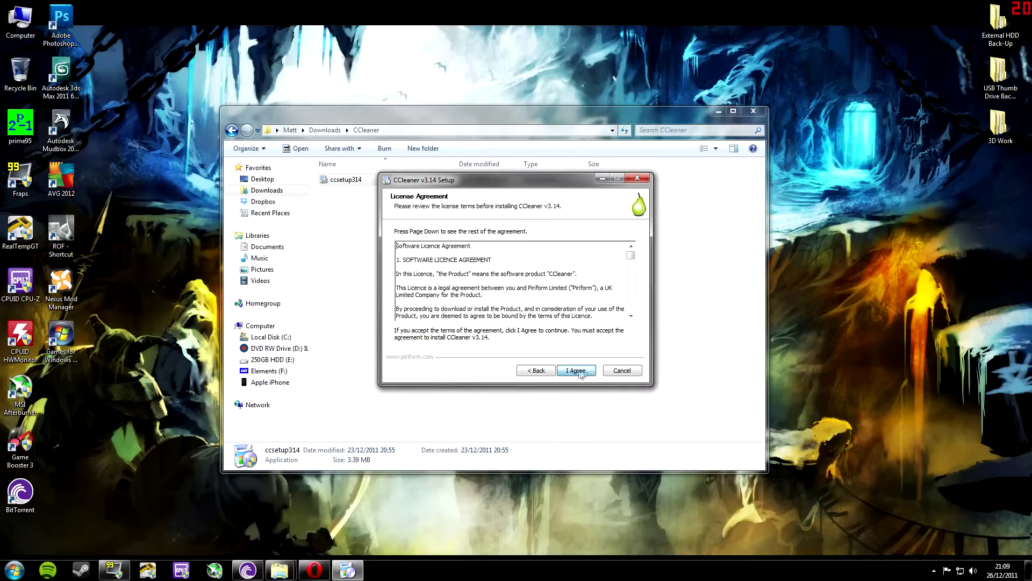
click(578, 371)
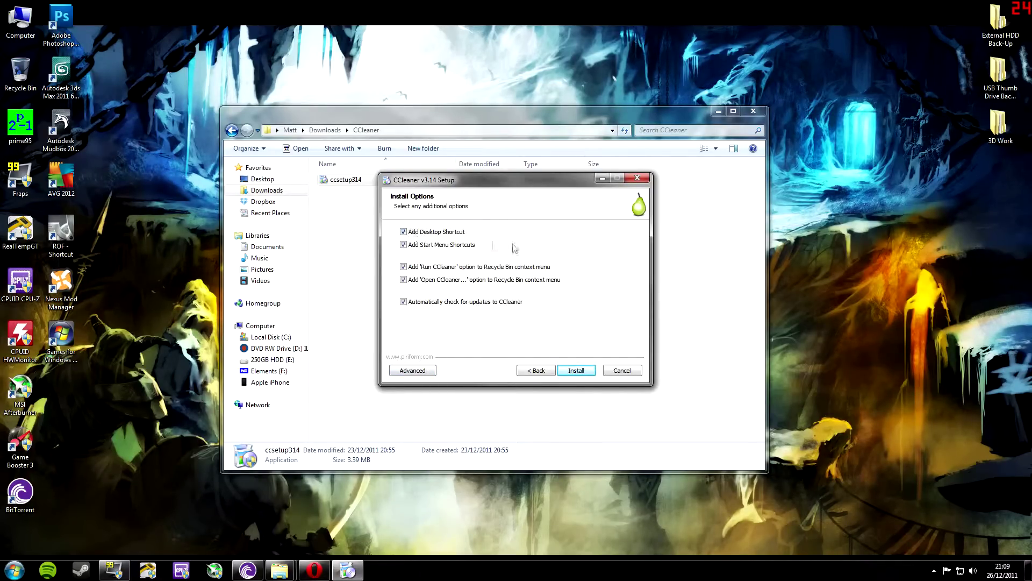
click(422, 231)
click(422, 244)
click(422, 267)
click(422, 280)
click(567, 371)
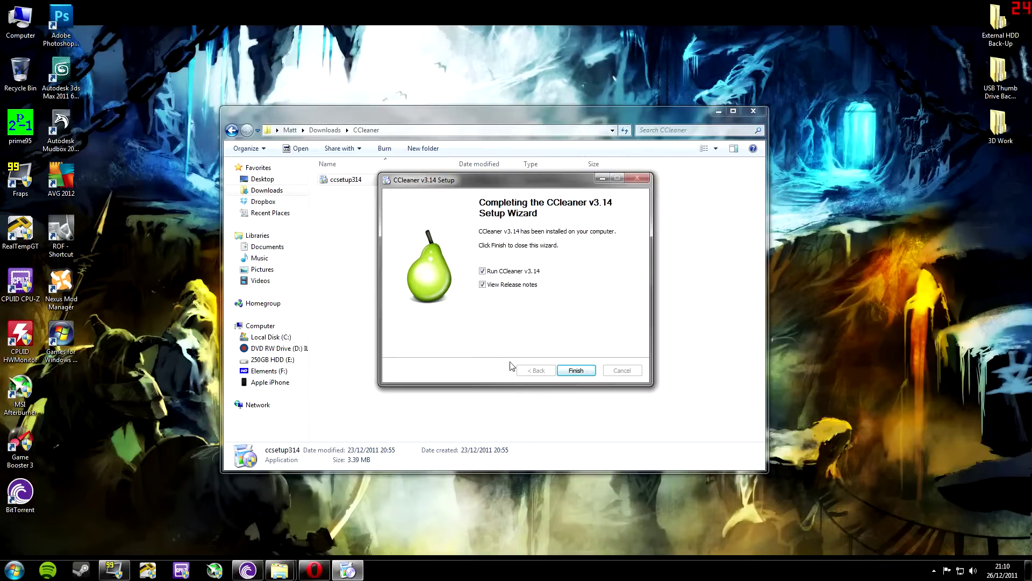
Step: Finish the setup with CCleaner launching but no release notes, and leave only the CCleaner window open, maximized
click(531, 286)
click(576, 371)
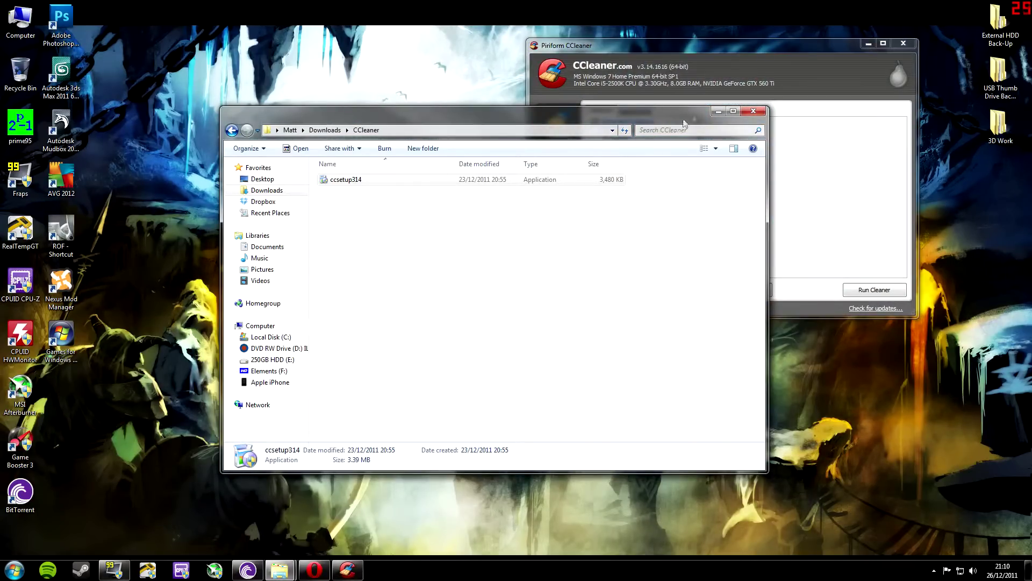
click(753, 111)
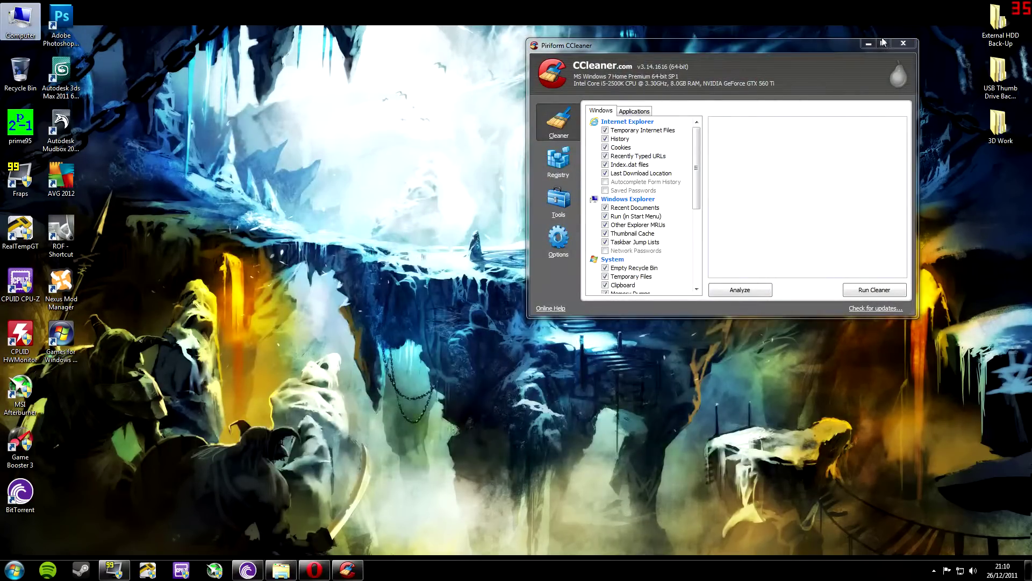
click(884, 42)
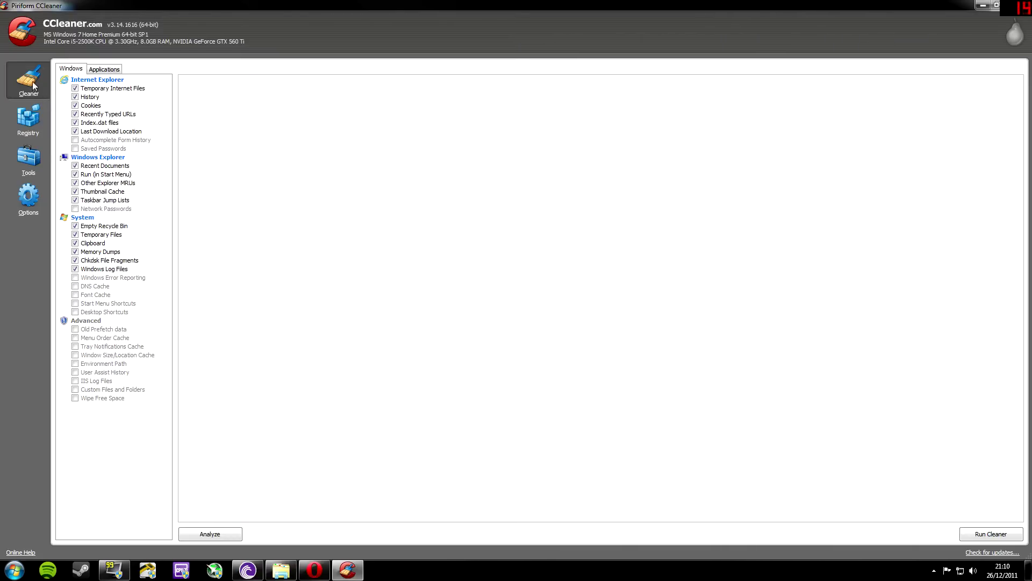
Step: Look through CCleaner's Registry, Tools and Options sections
click(20, 115)
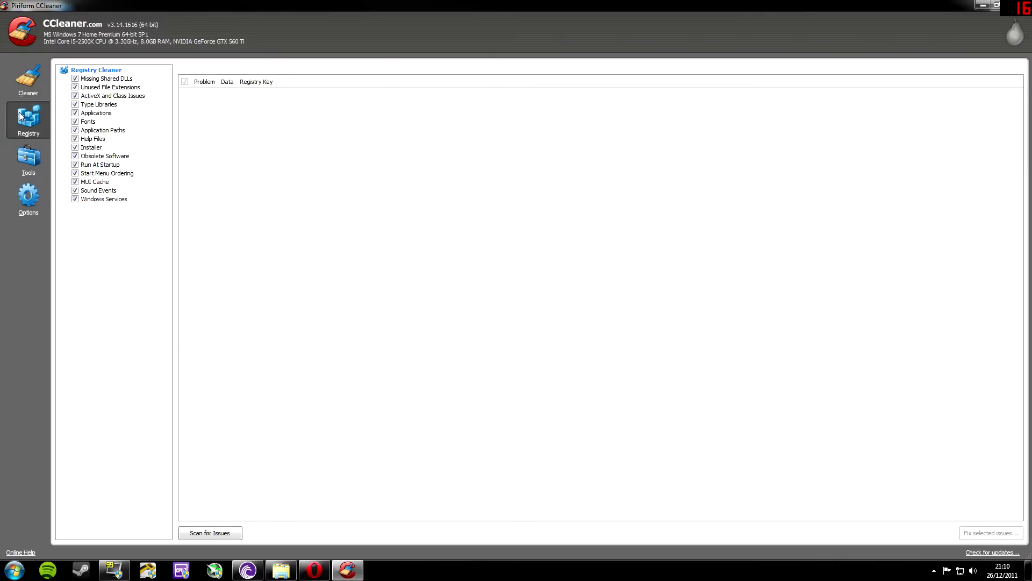
click(29, 160)
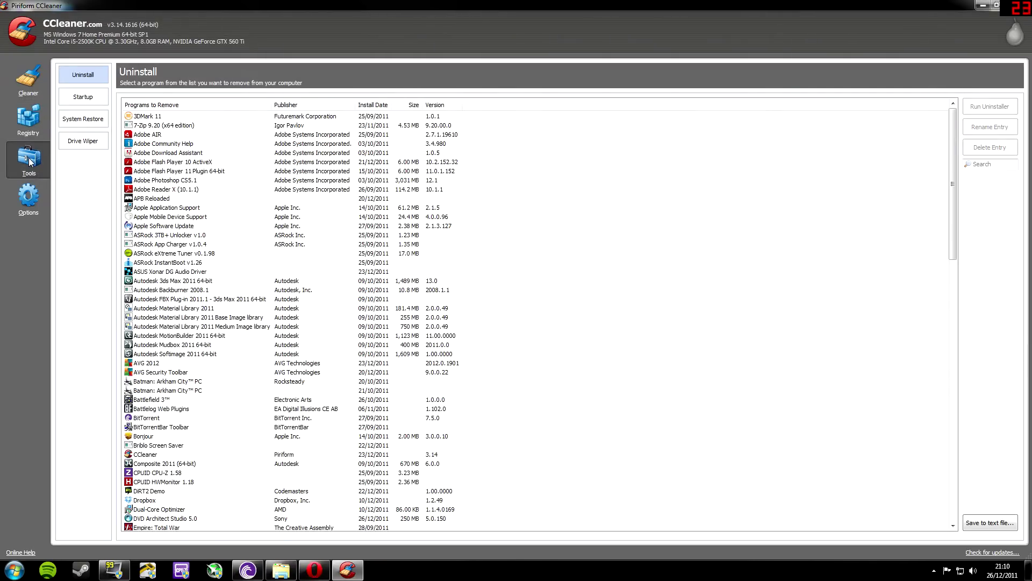
click(28, 199)
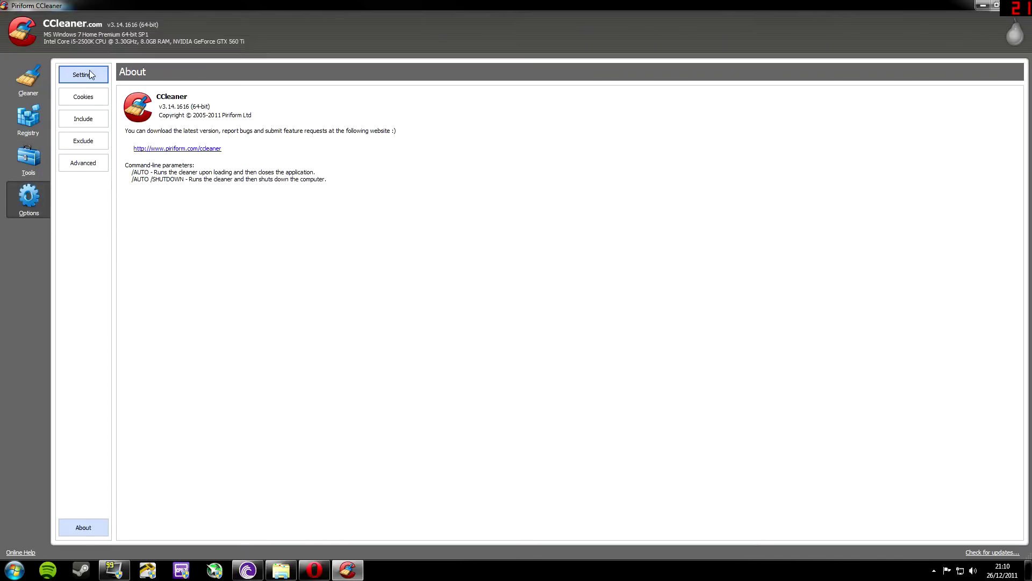
Step: Examine the lists of cookies to delete and keep, selecting the amazon-adsystem.com and amazon.co.uk entries
click(86, 96)
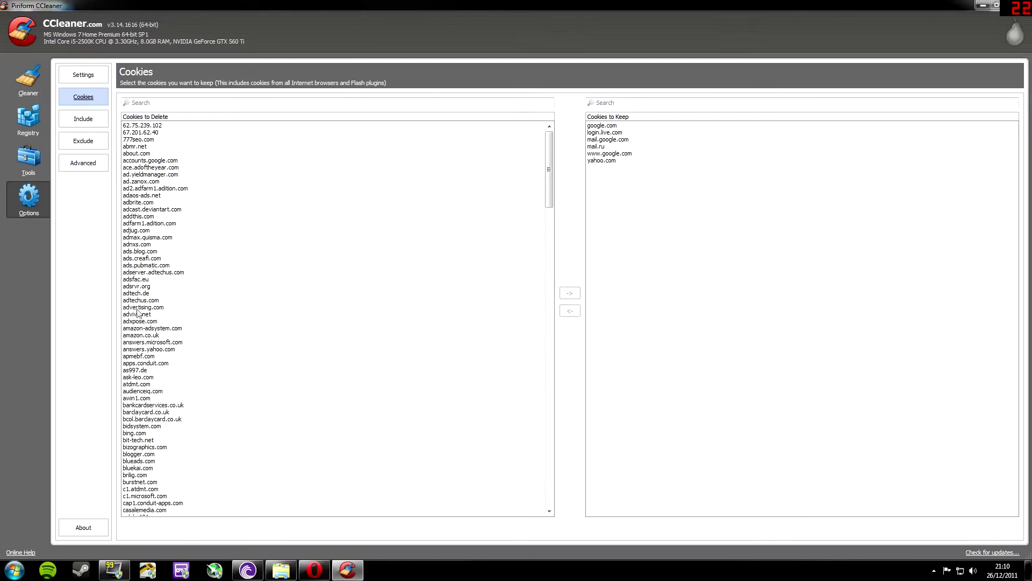
drag(549, 180, 546, 226)
click(147, 329)
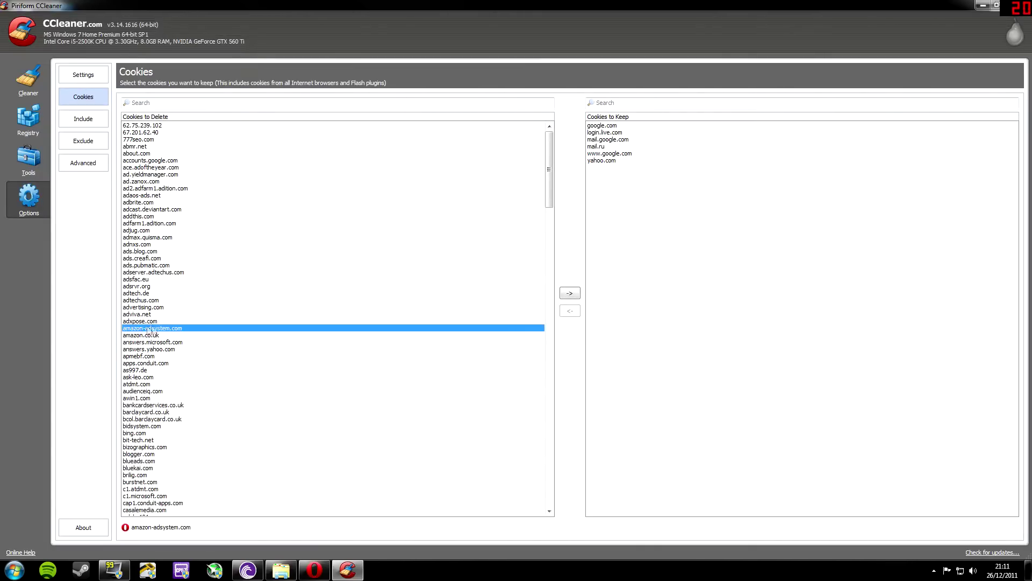
click(139, 335)
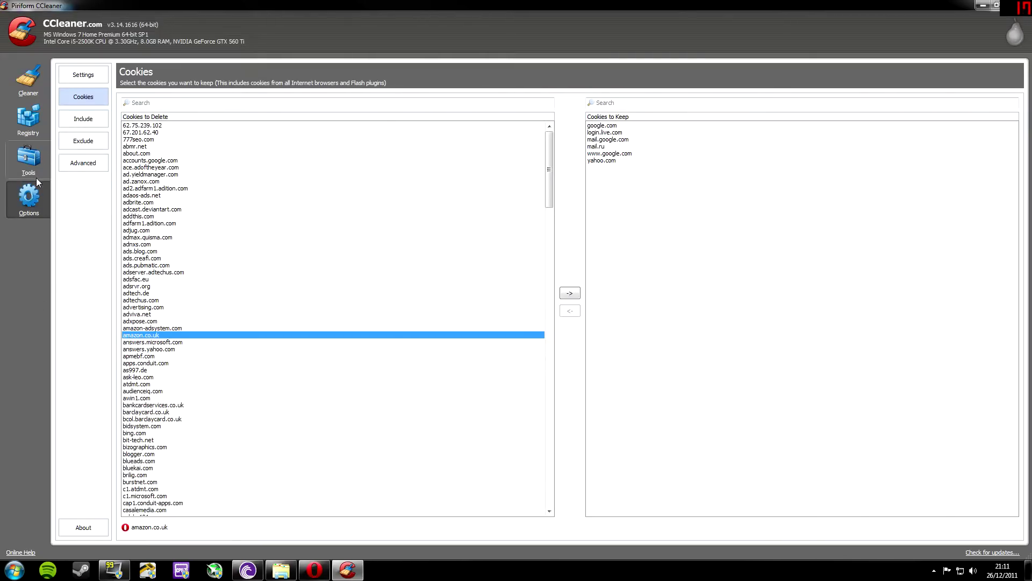
Step: Review the Include, Exclude and Advanced pages of CCleaner's options
click(83, 119)
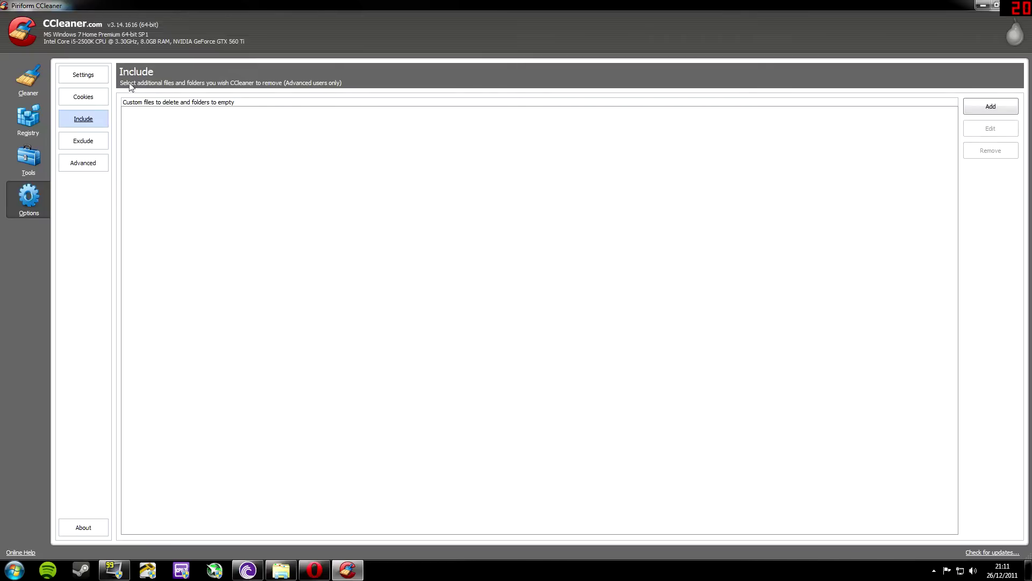
click(94, 140)
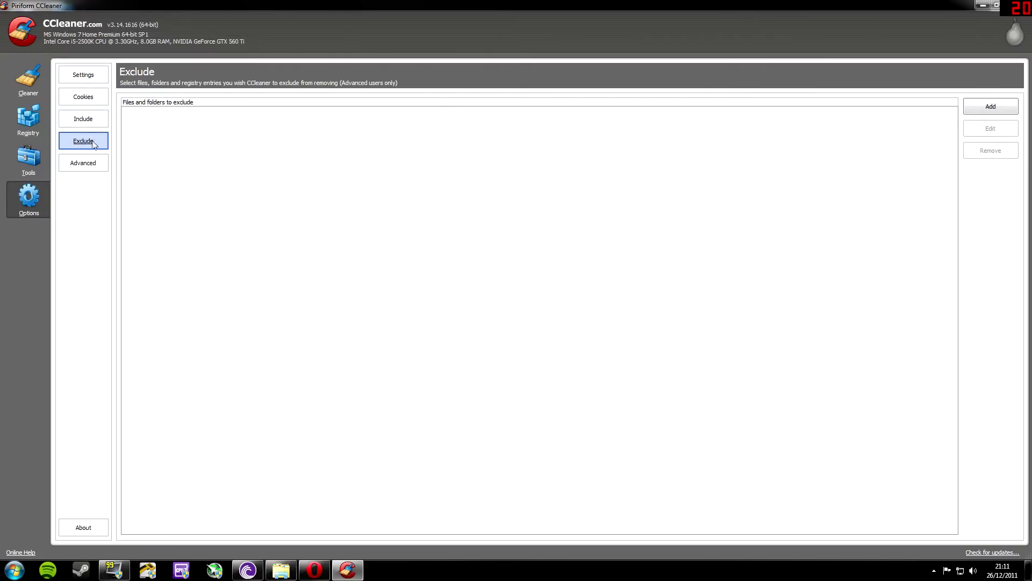
click(64, 166)
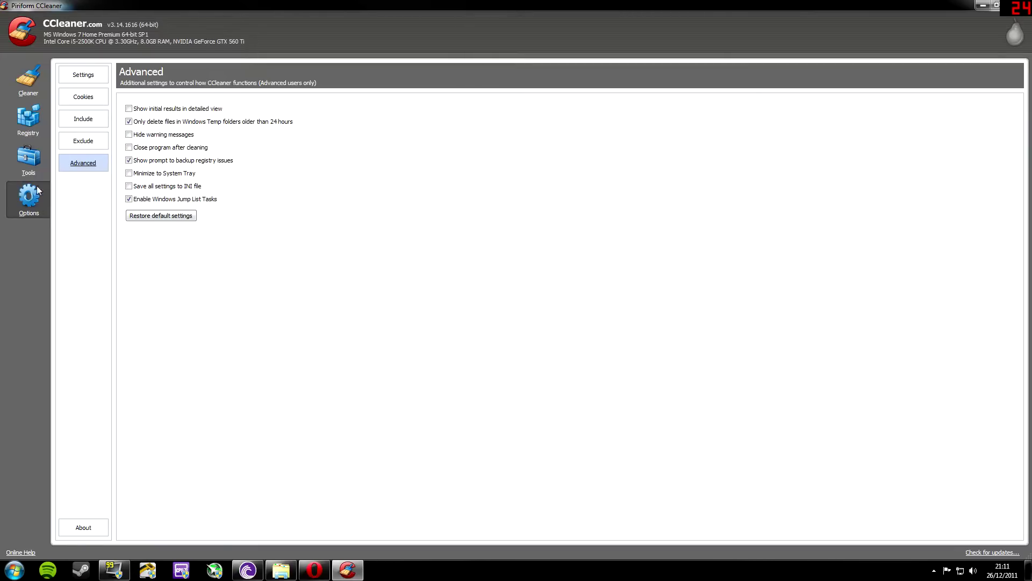
Step: Browse the list of installed programs that CCleaner's Uninstall tool can remove
click(30, 162)
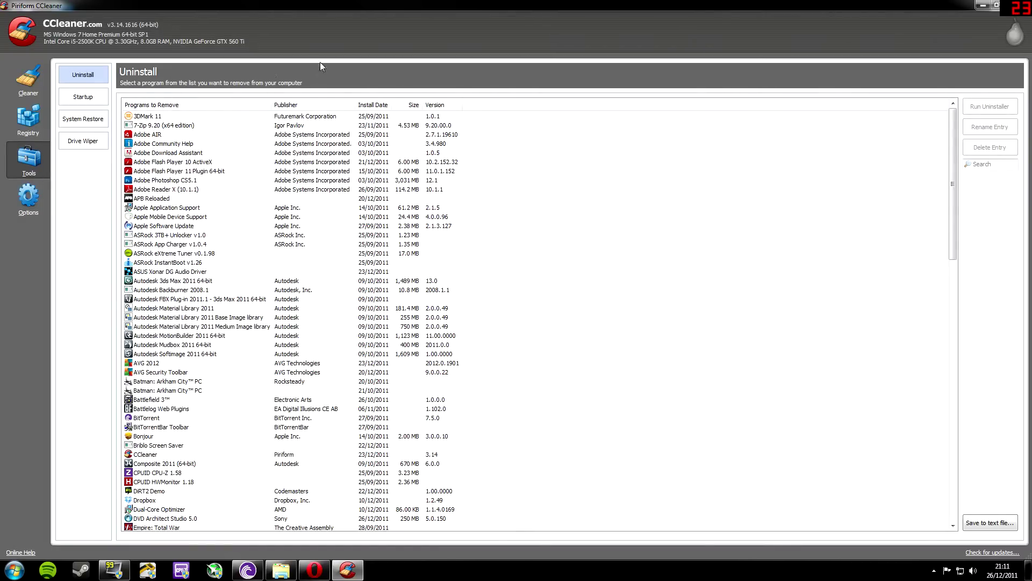
scroll(125, 132, down, 2)
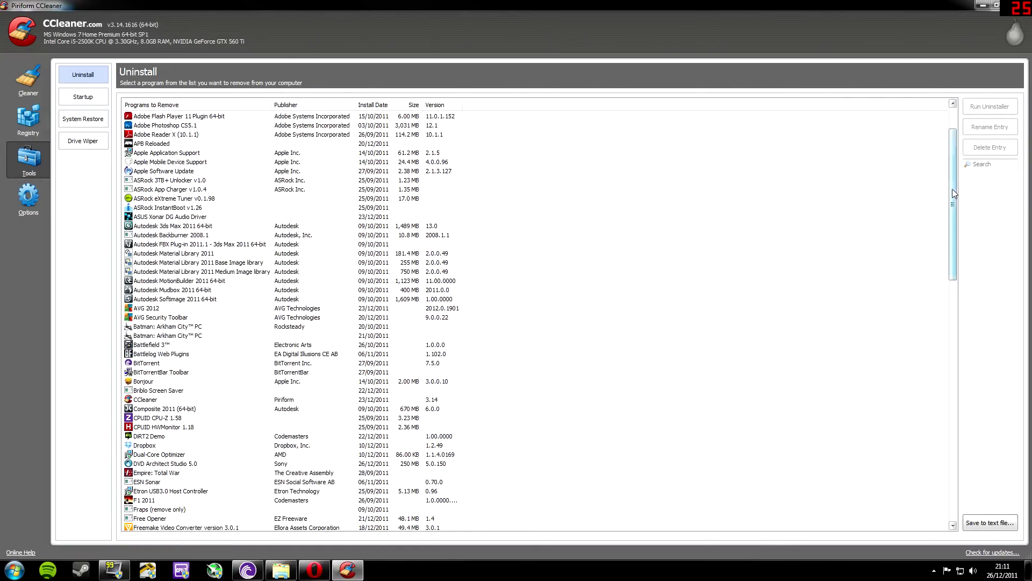
scroll(952, 222, down, 2)
drag(951, 222, 896, 151)
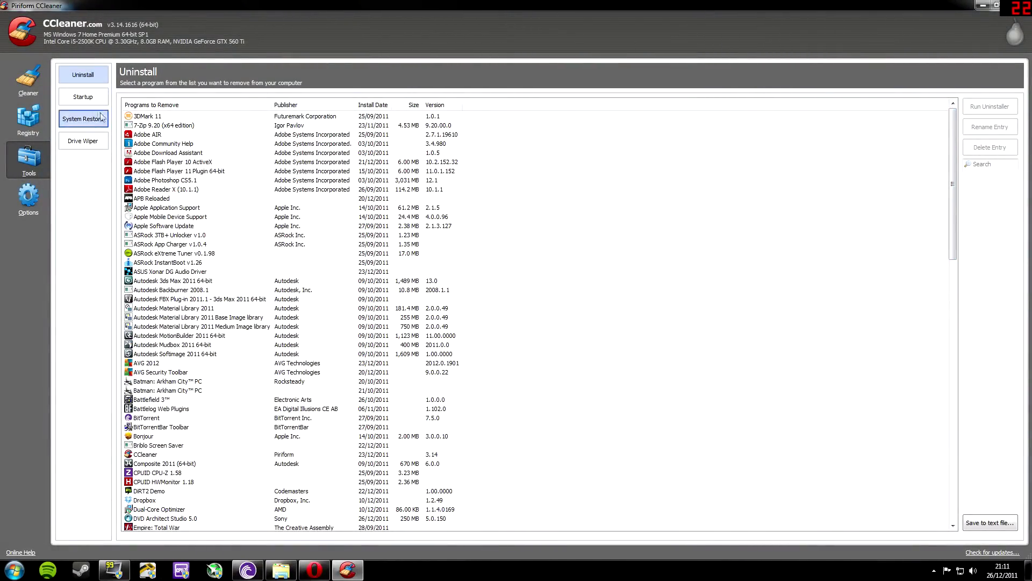
Step: Look through the Startup, System Restore and Drive Wiper tools and the Registry cleaner's issue categories
click(83, 100)
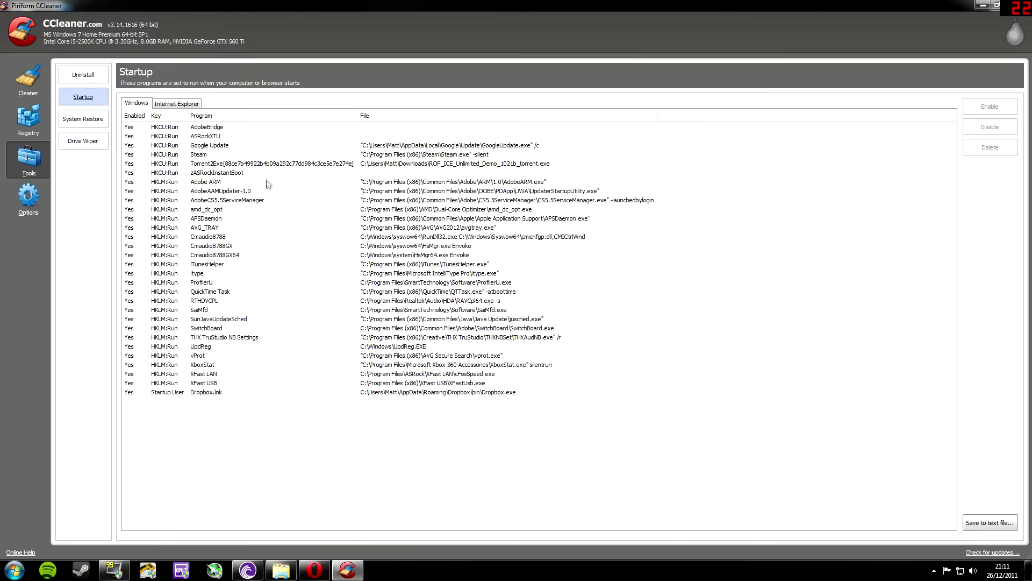
click(204, 183)
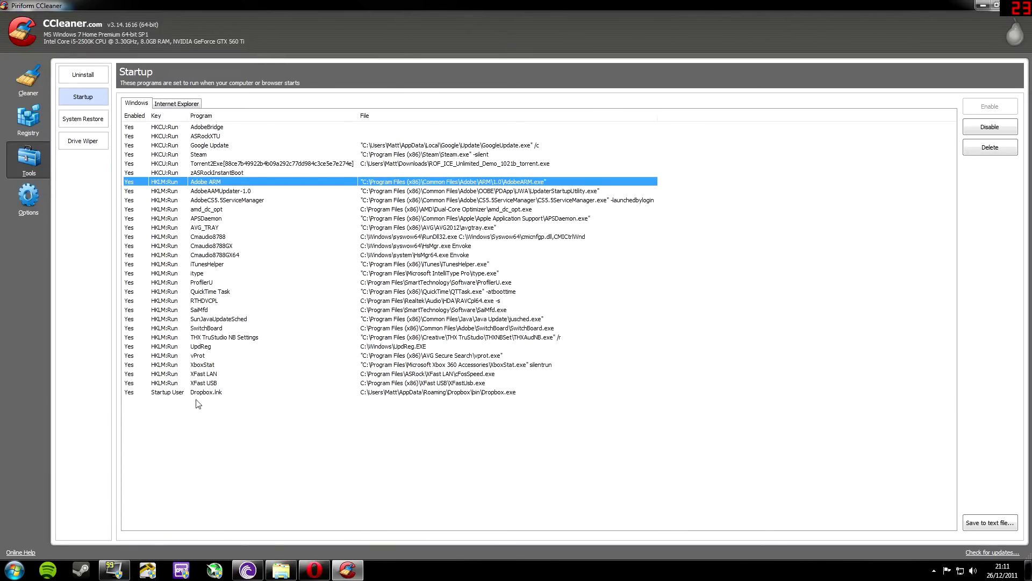
click(83, 119)
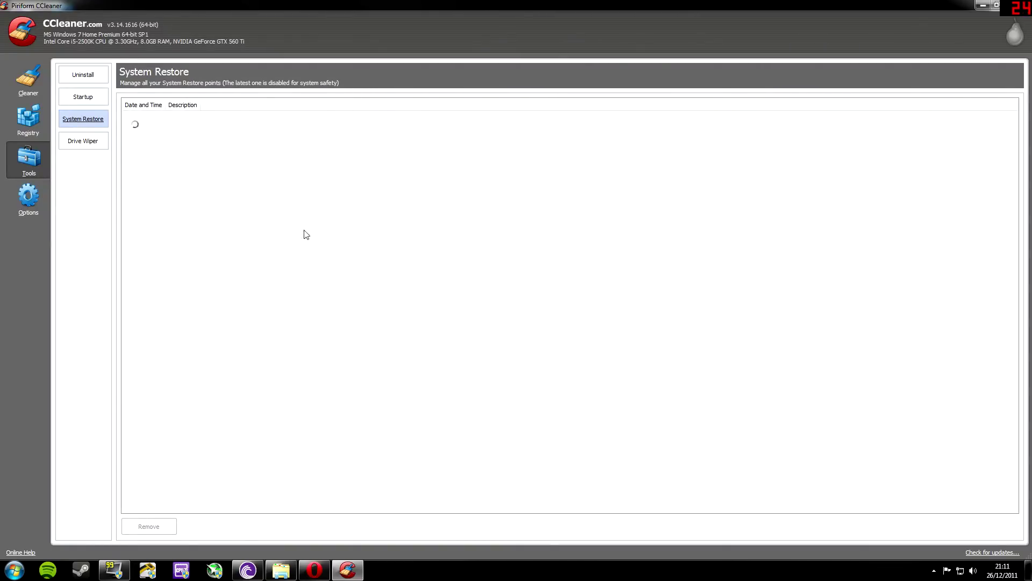
click(78, 143)
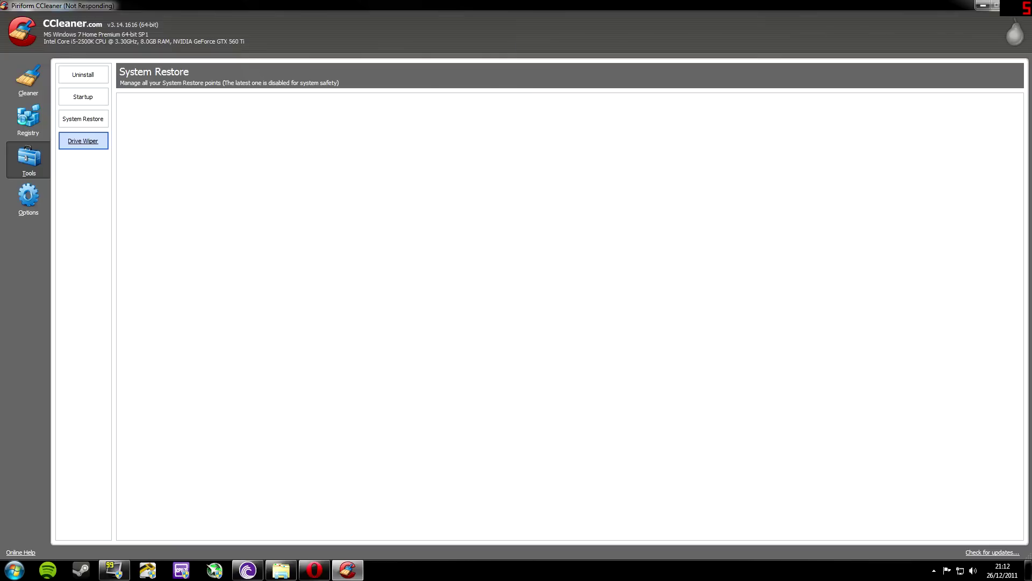
click(23, 119)
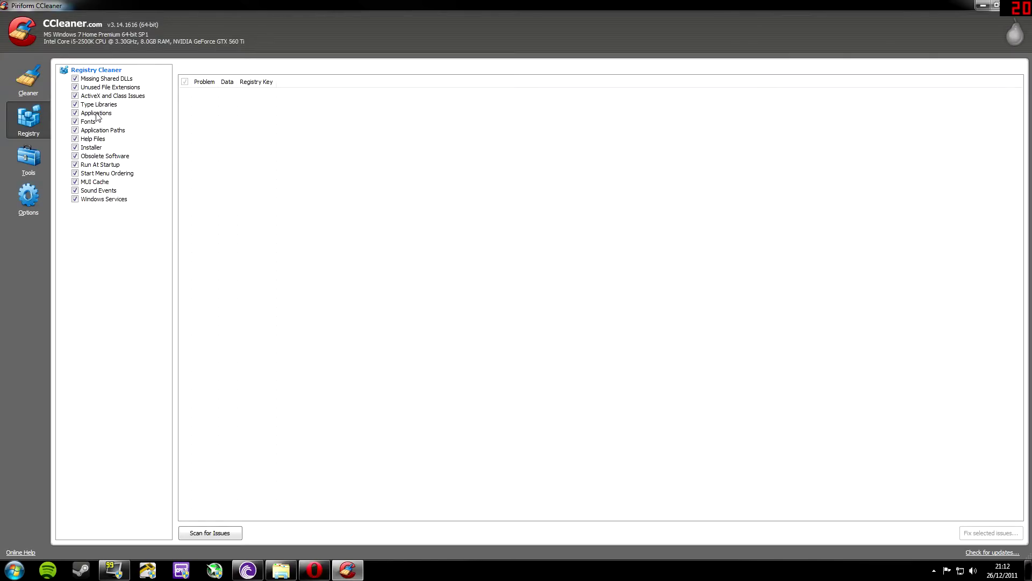
Step: Review the Cleaner's Windows categories, toggling the Windows Error Reporting item and leaving it unchecked
click(16, 64)
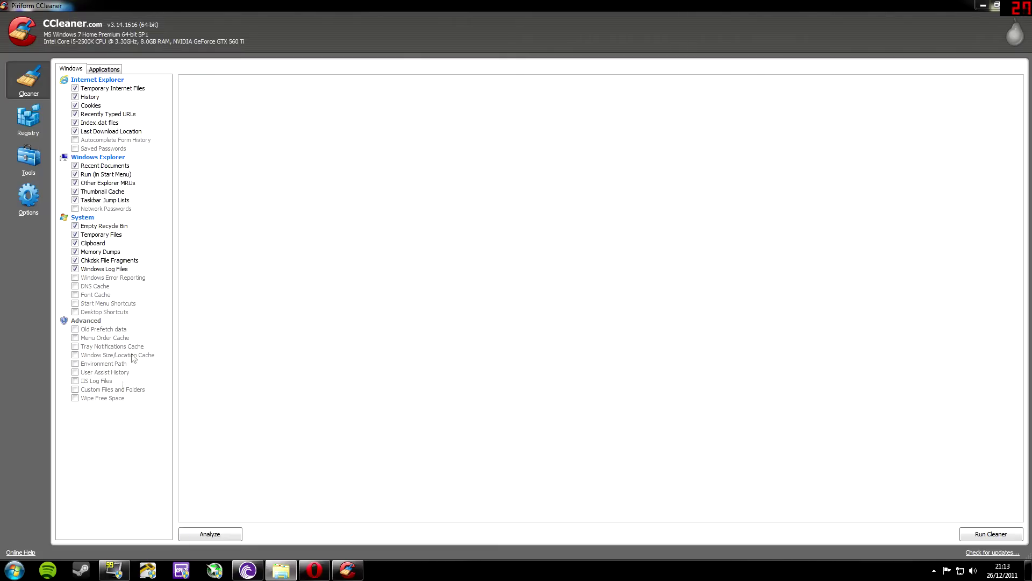
click(75, 278)
click(75, 278)
click(76, 278)
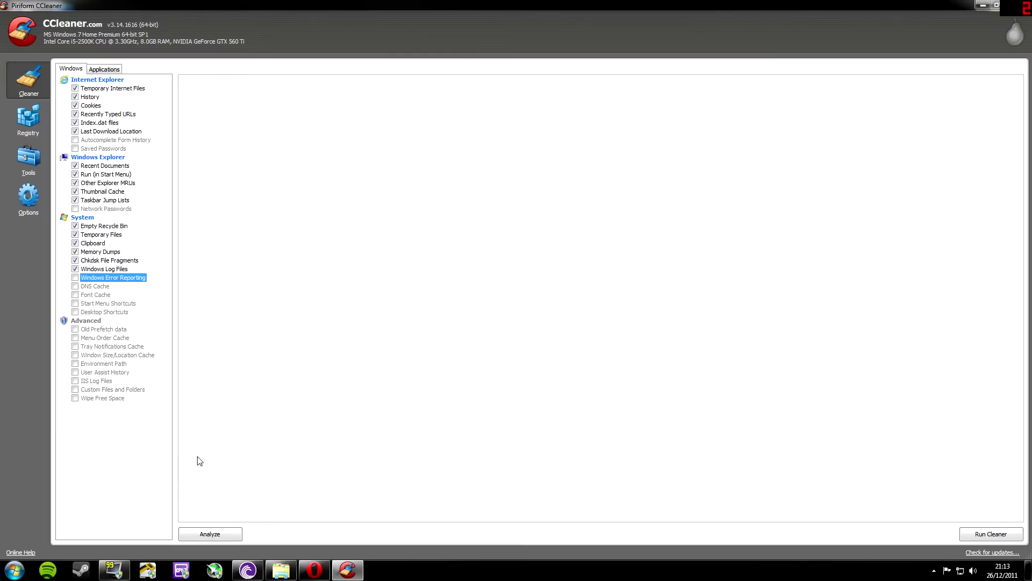
Step: Open the Windows temporary files folder by running %temp% from the Run dialog
key(super+r)
drag(123, 456, 414, 242)
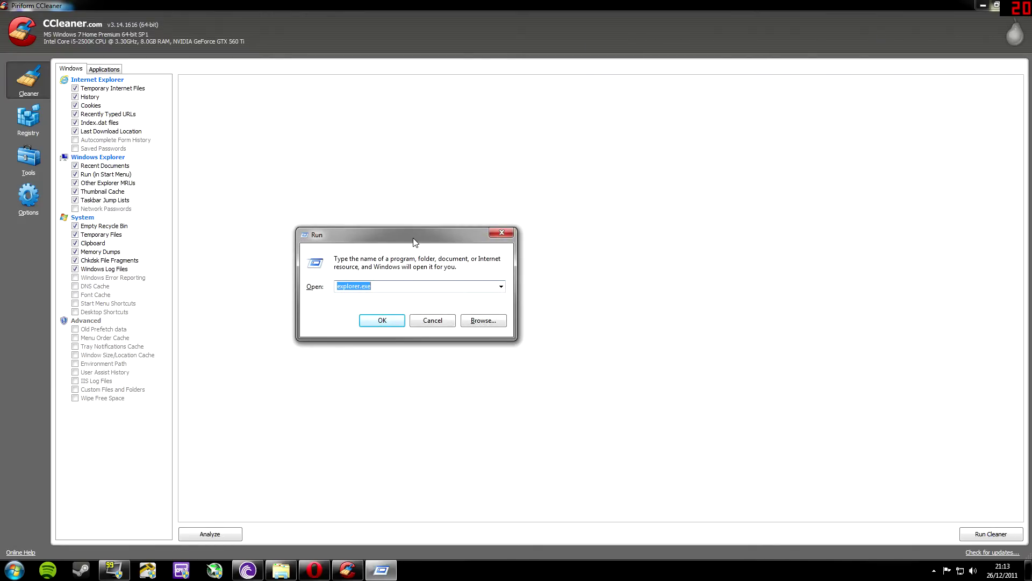
text(%temp%)
key(Return)
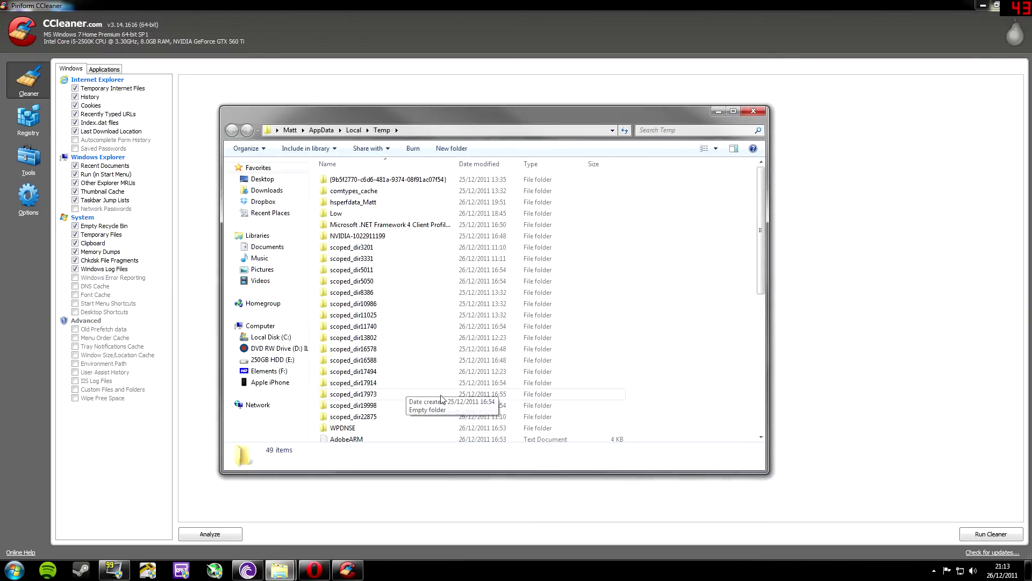
Step: Browse the Temp folder, select all its items and check their combined size in the file properties
drag(762, 183, 769, 323)
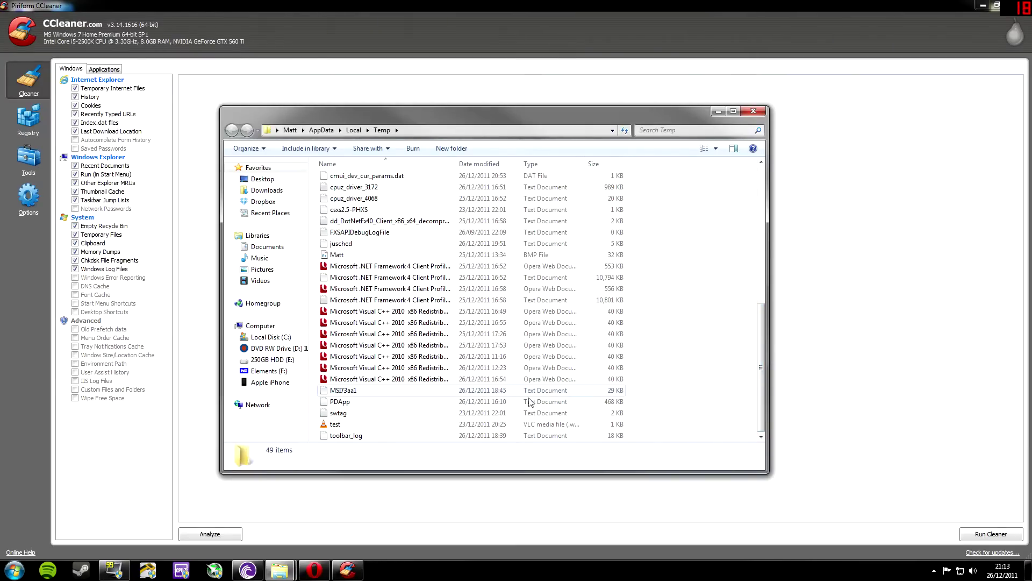
scroll(439, 384, up, 5)
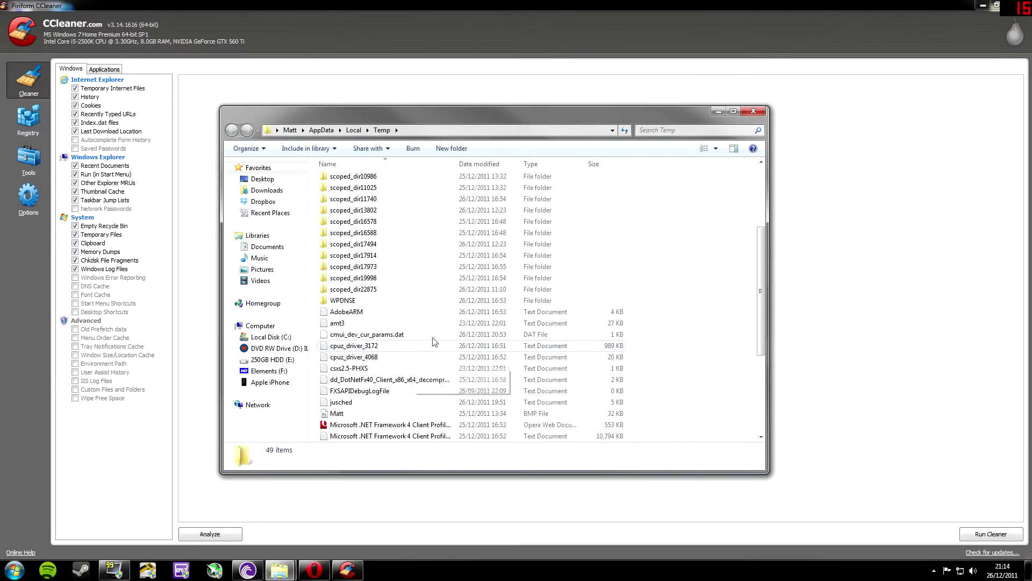
scroll(415, 357, up, 4)
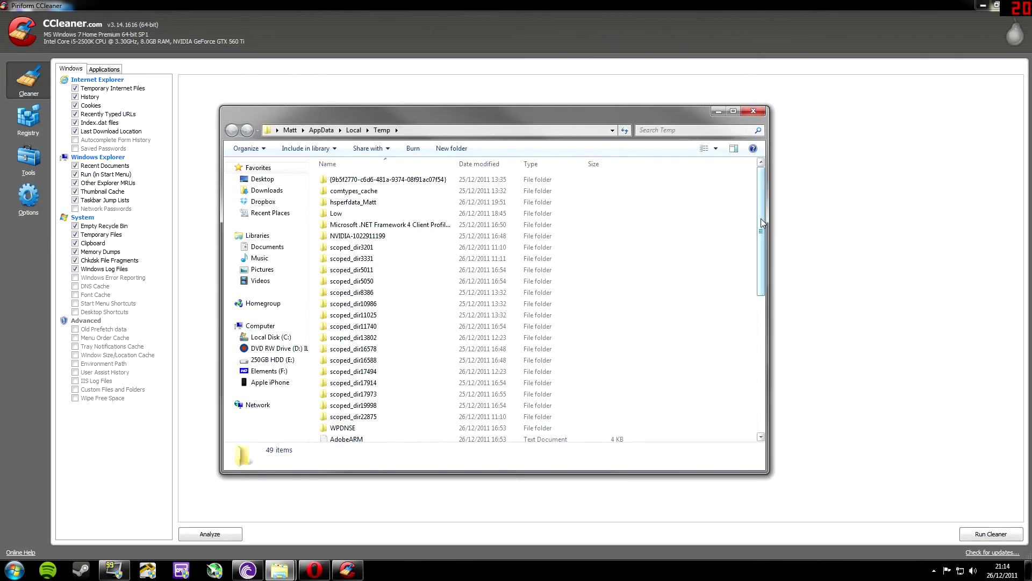
mouse_move(761, 218)
mouse_down()
mouse_move(753, 363)
mouse_move(750, 229)
mouse_move(760, 207)
mouse_up()
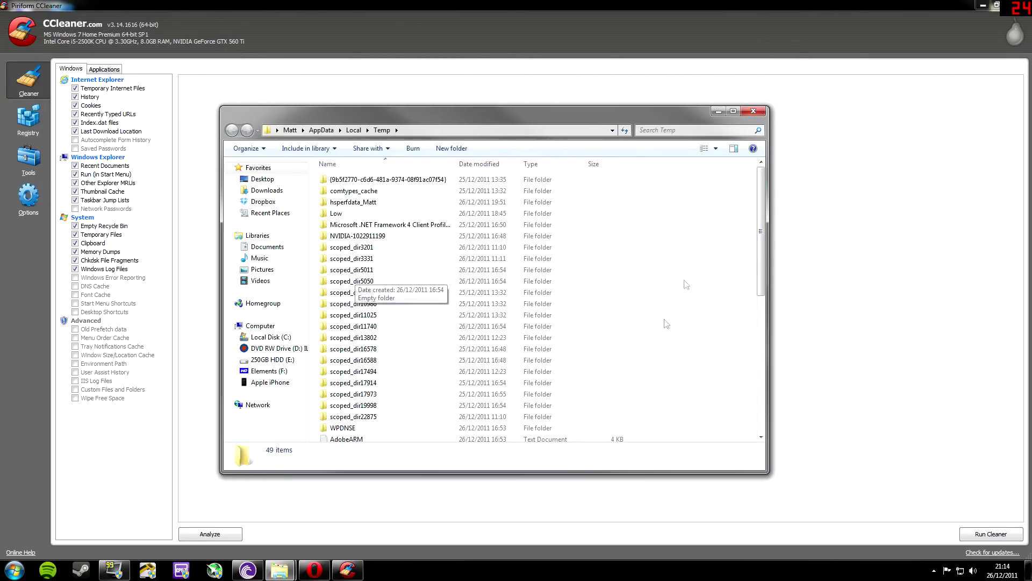
mouse_move(762, 183)
mouse_down()
mouse_move(762, 235)
mouse_move(762, 181)
mouse_up()
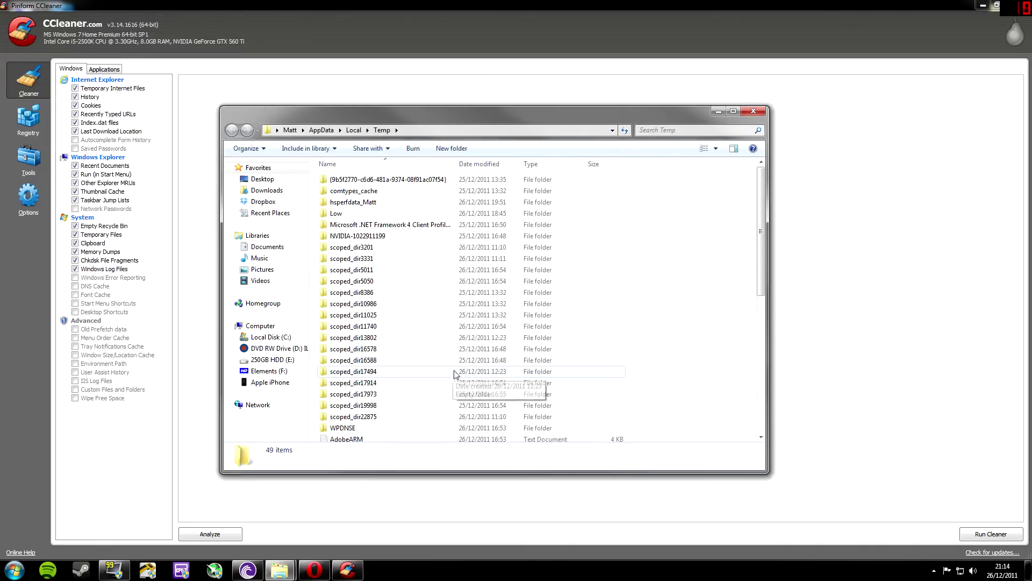
click(463, 316)
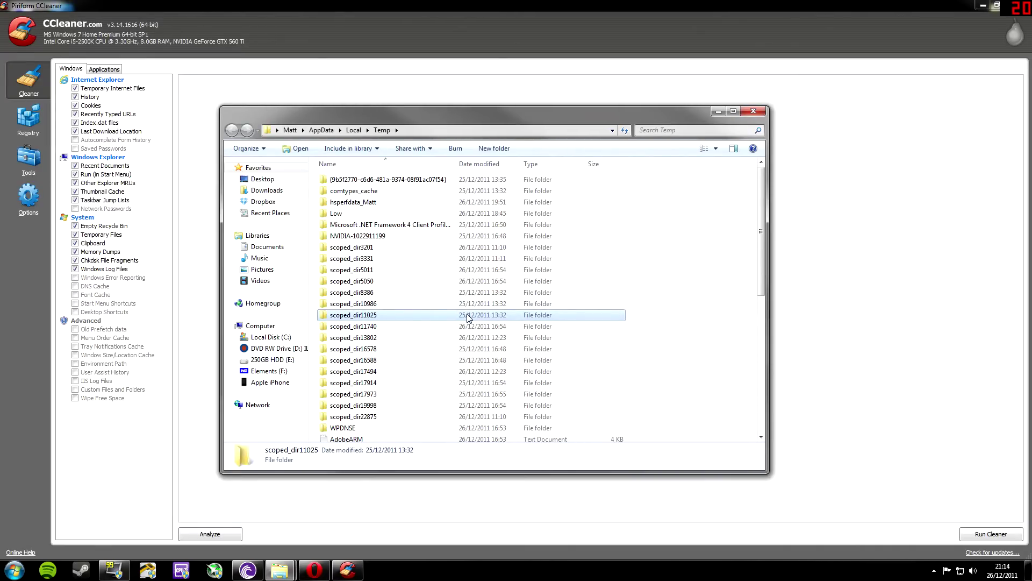
key(ctrl+a)
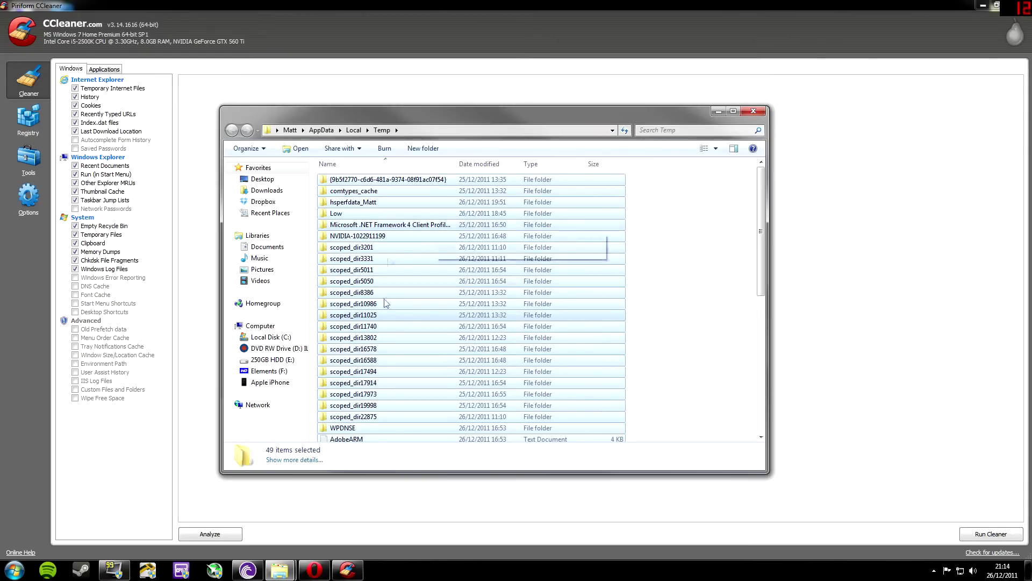
right_click(399, 259)
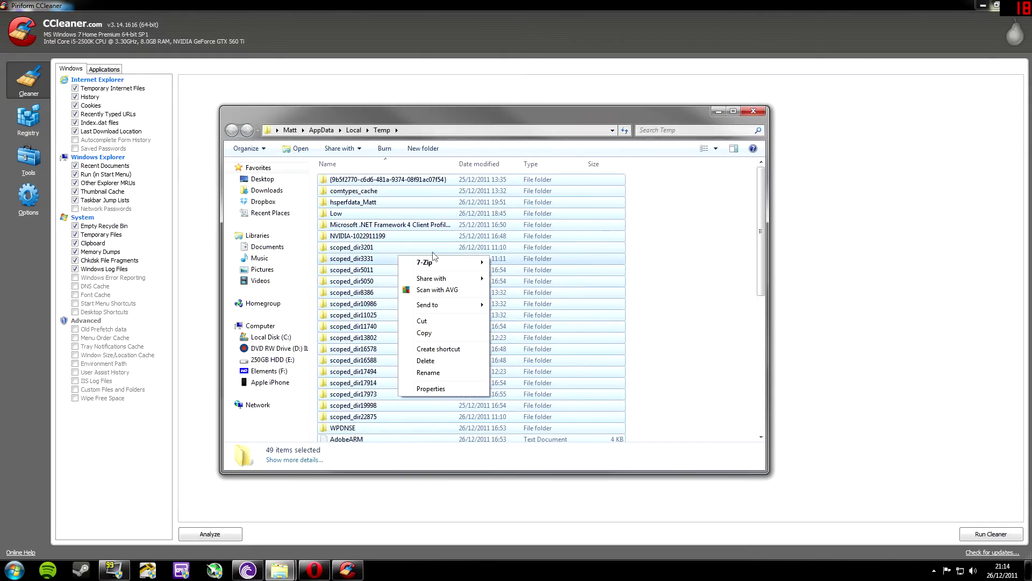
click(440, 391)
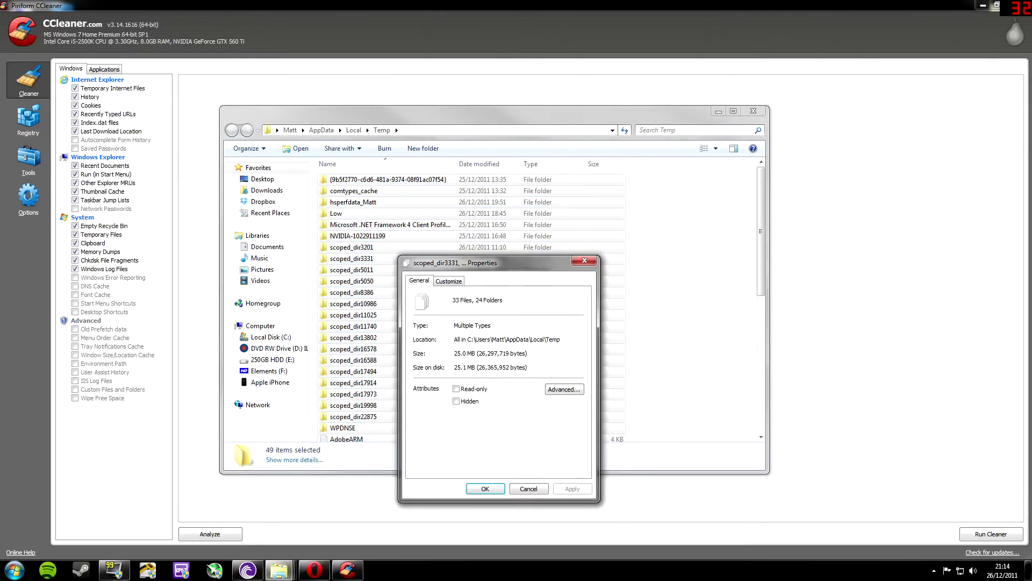
drag(454, 353, 477, 353)
click(585, 261)
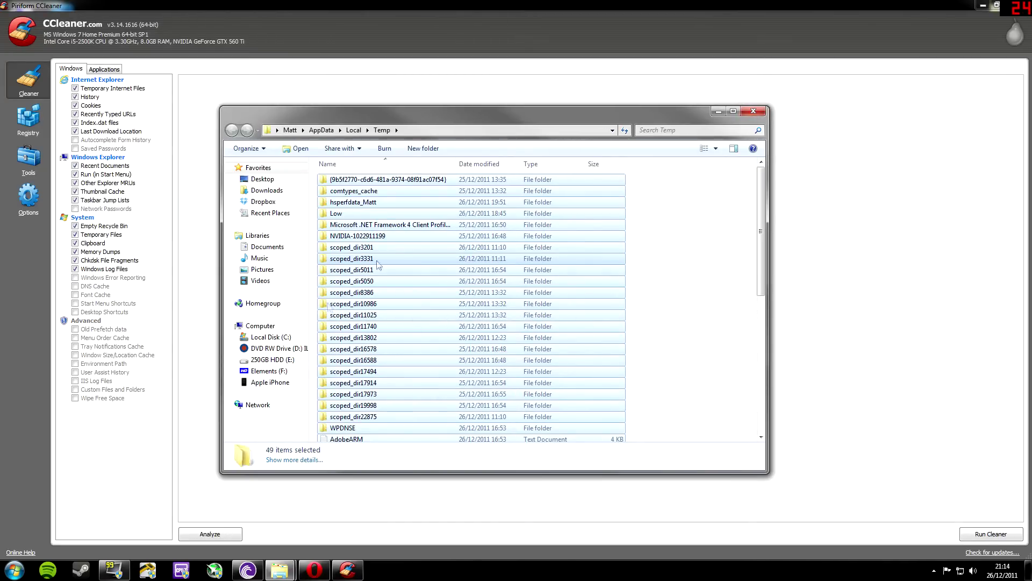
Step: Try to move all selected Temp folder items to the Recycle Bin, and close the folder window
key(Delete)
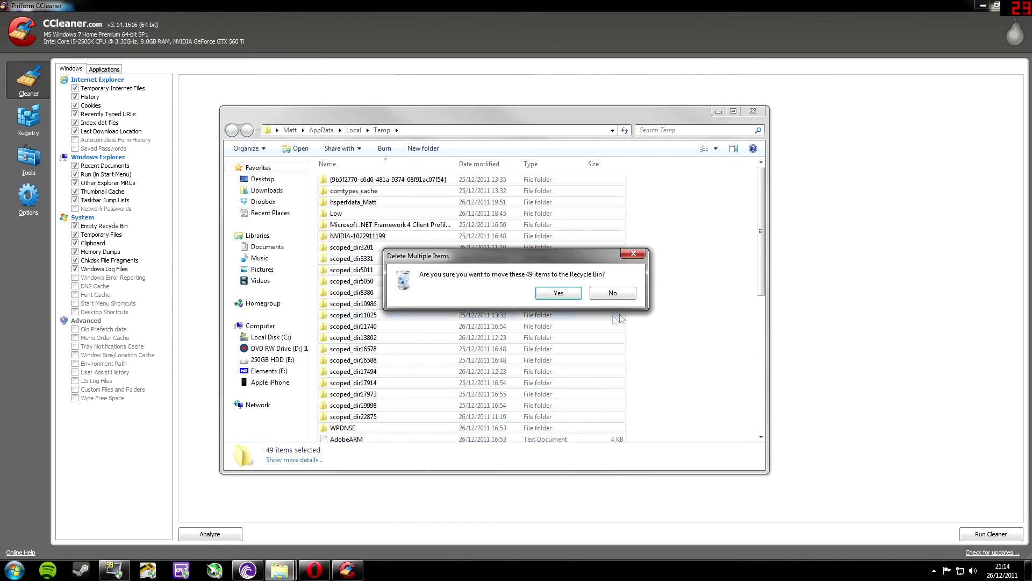
click(568, 292)
click(753, 111)
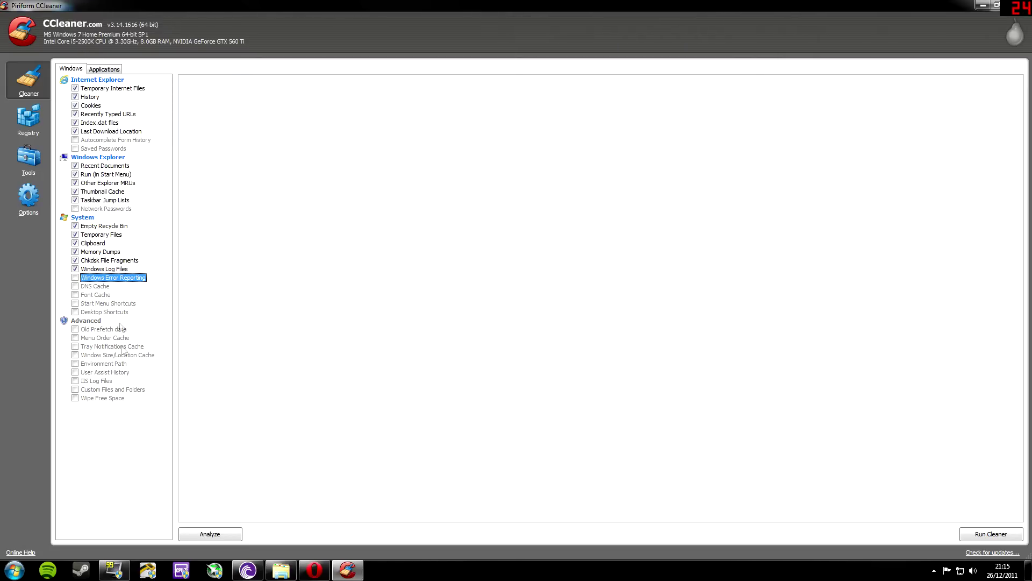
Step: Review the Cleaner's list of application items to clean, and return to the Windows list
click(102, 69)
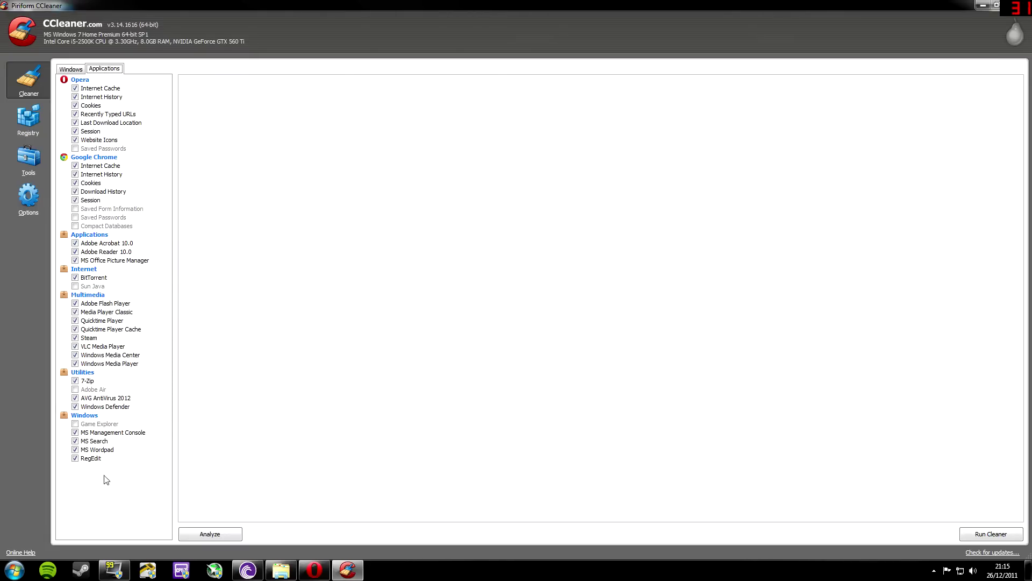
click(78, 71)
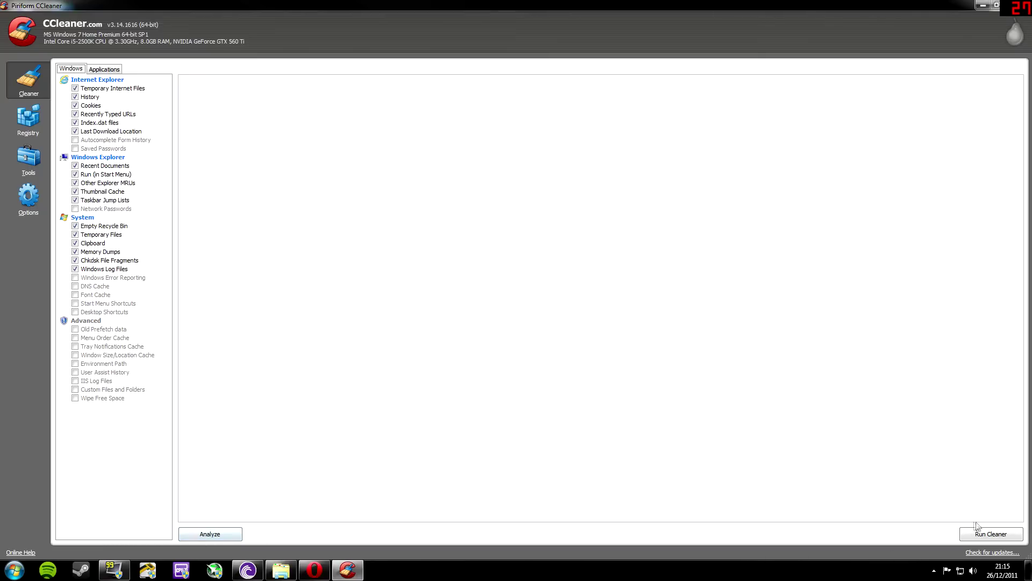
Step: Switch to AVG Anti-Virus to view its component overview, and close its window
click(934, 570)
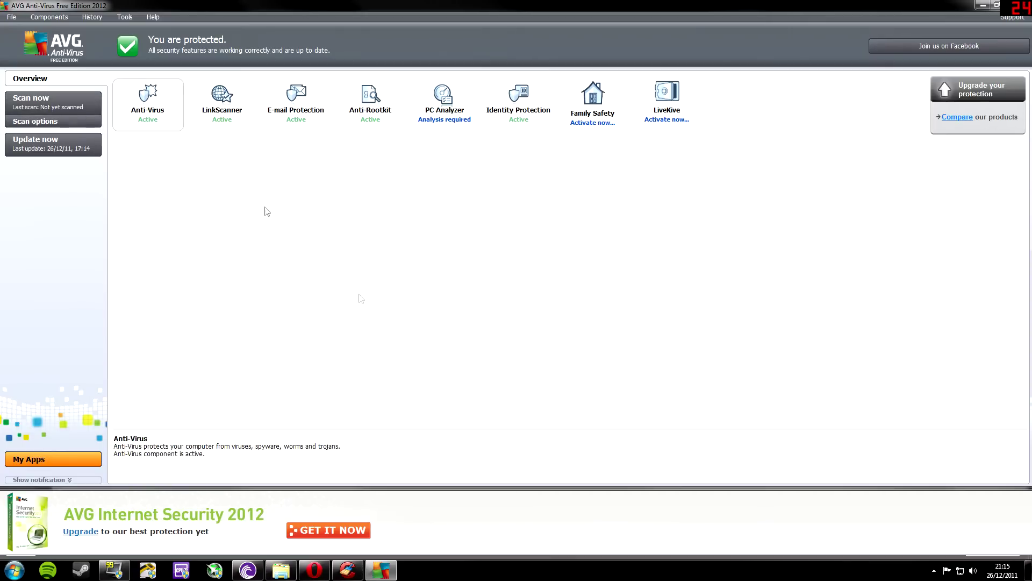
click(996, 5)
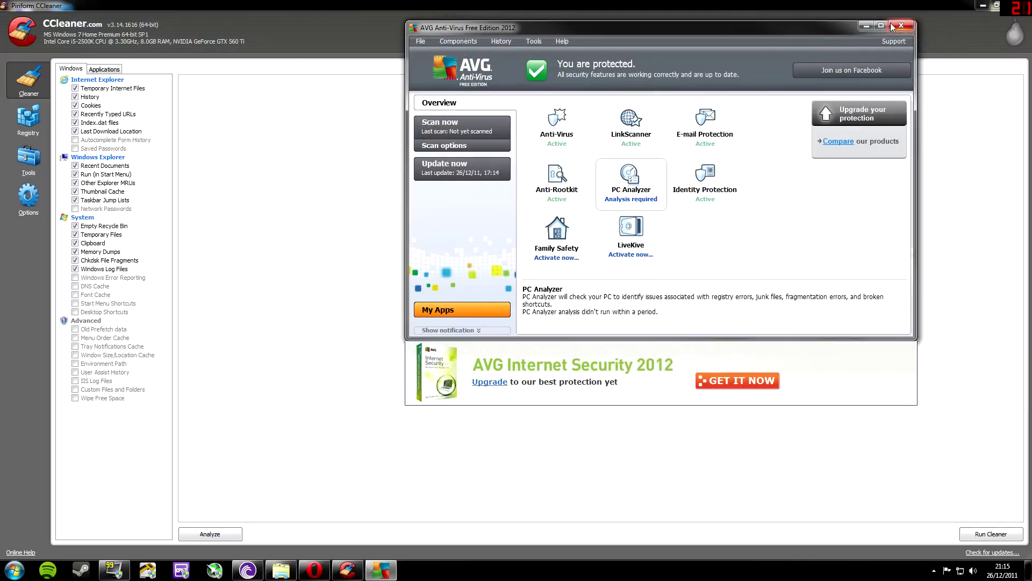
click(908, 27)
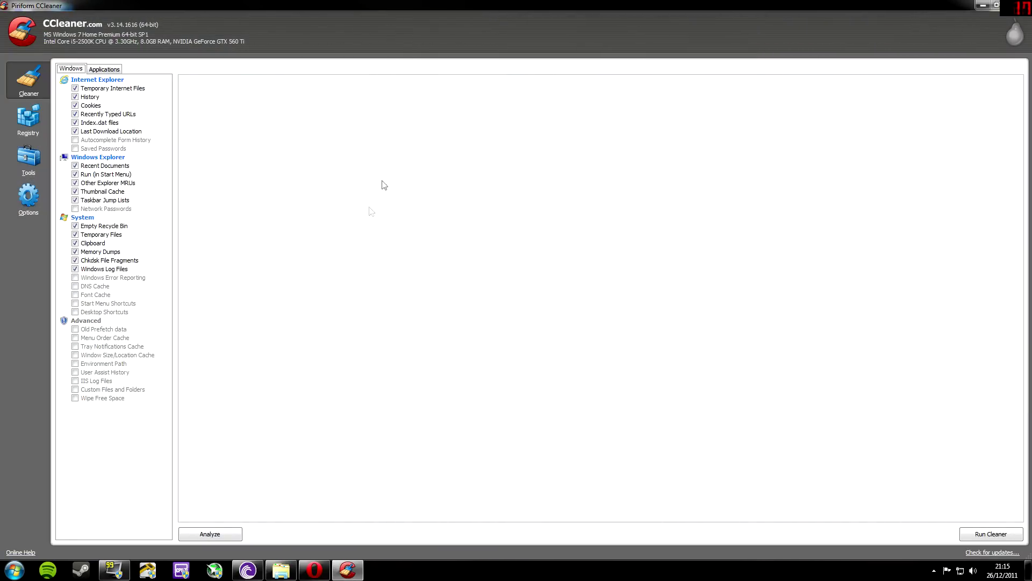
Step: Analyze the system for removable files, and inspect the total size and the System - Memory Dumps entry
click(203, 535)
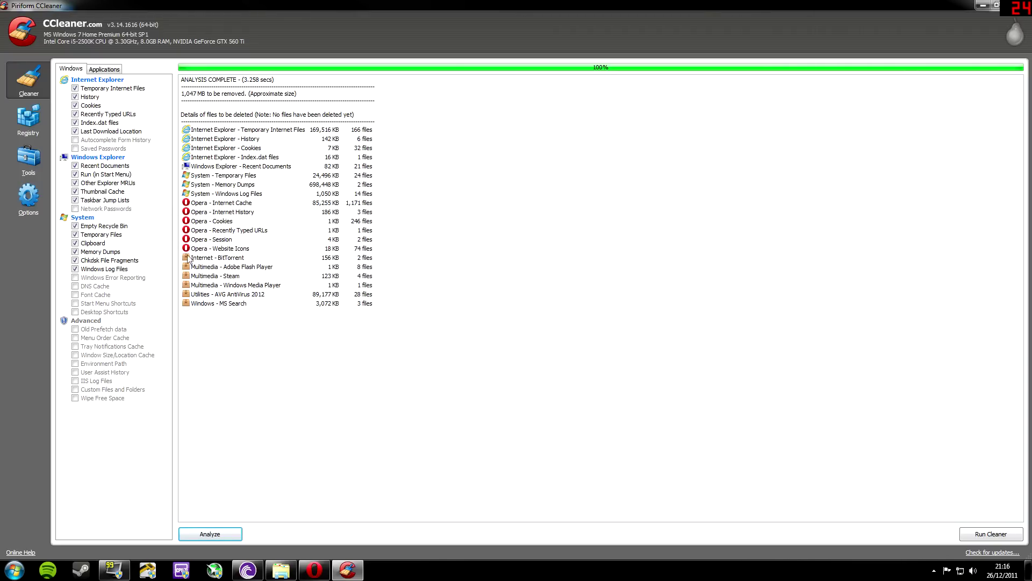
click(250, 185)
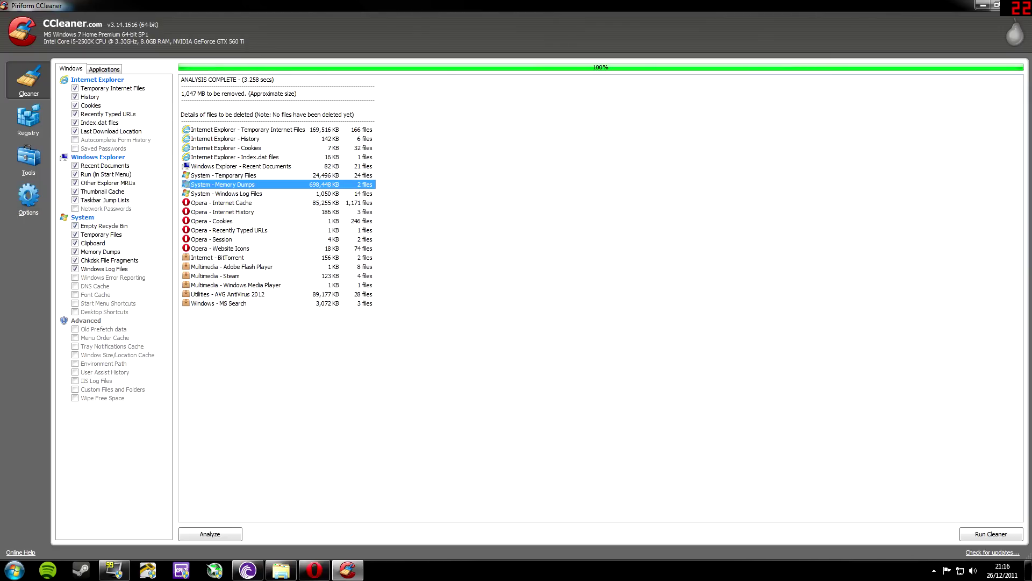
drag(181, 94, 270, 94)
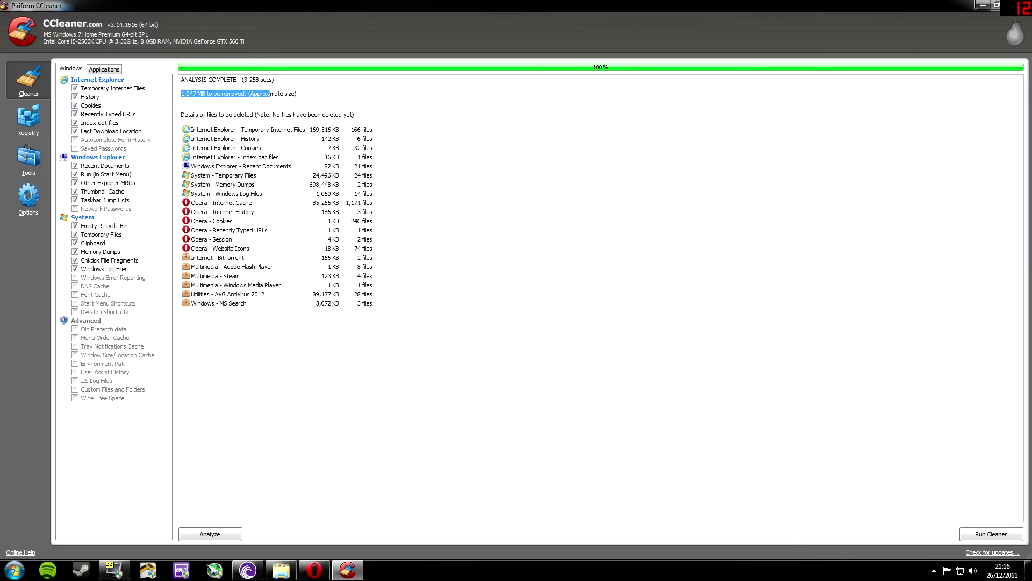
drag(269, 93, 295, 101)
click(369, 185)
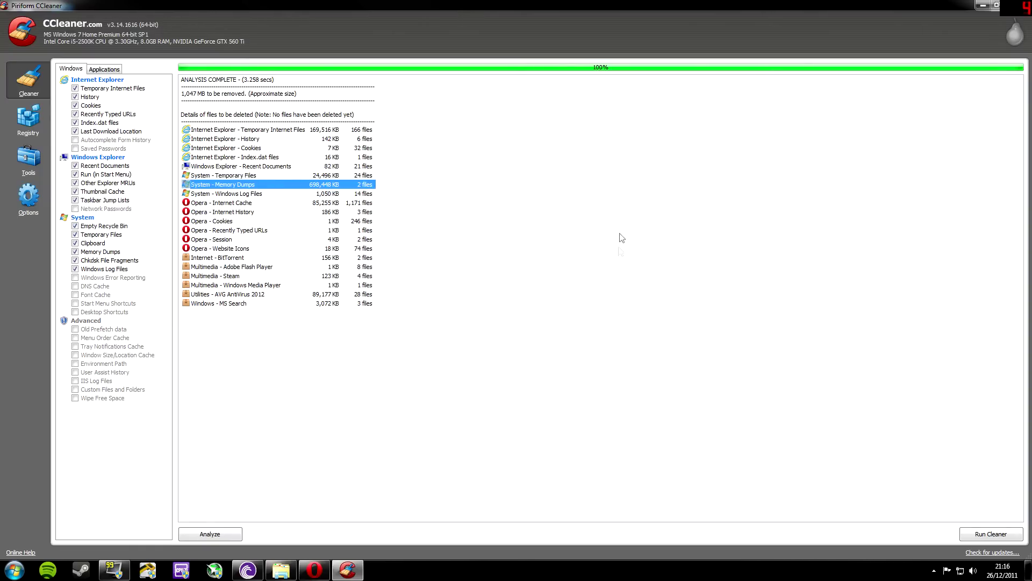
Step: Run the cleaner, accept the permanent deletion of the files, and check the total amount removed
click(989, 535)
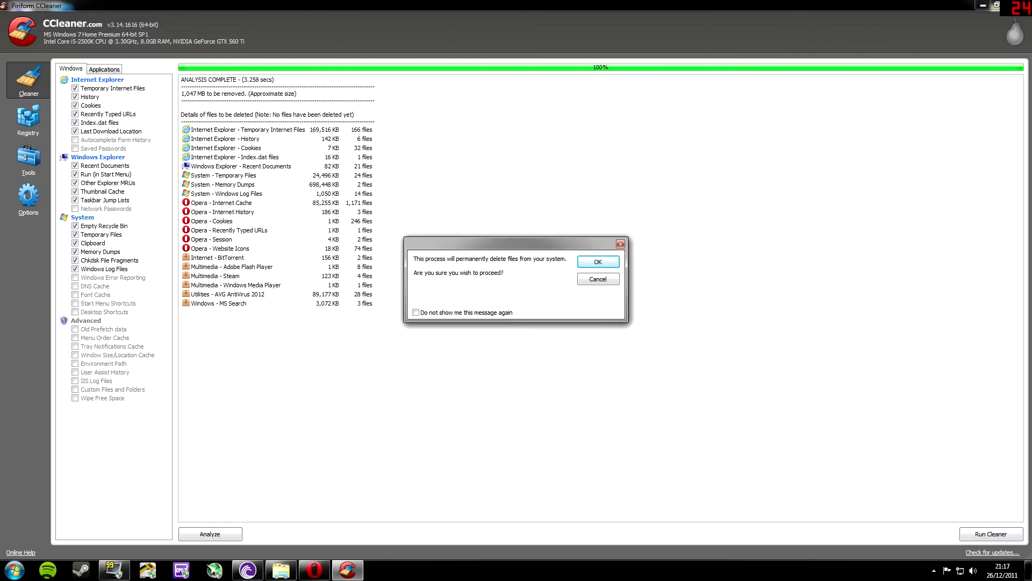
click(609, 265)
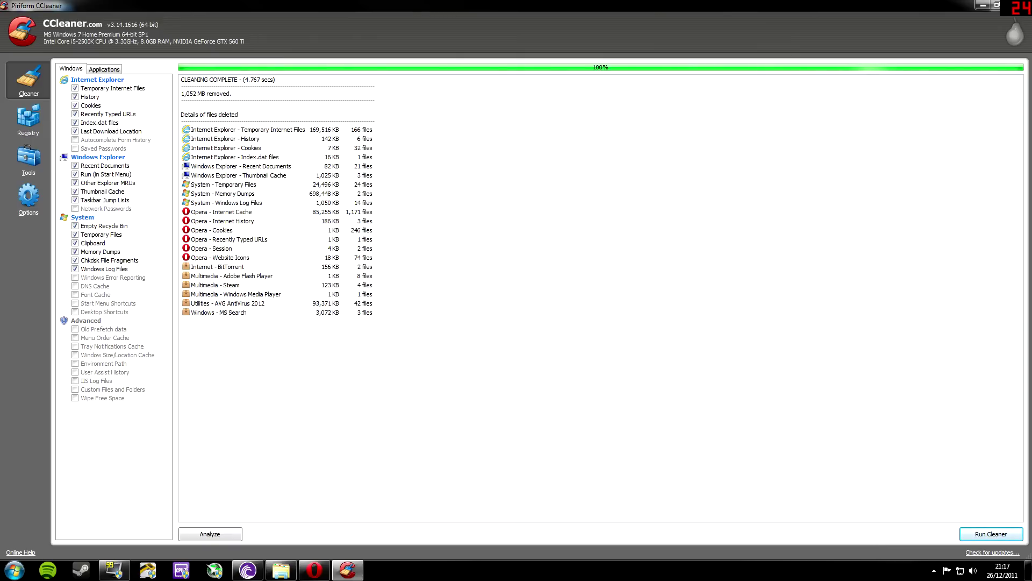
drag(181, 93, 227, 94)
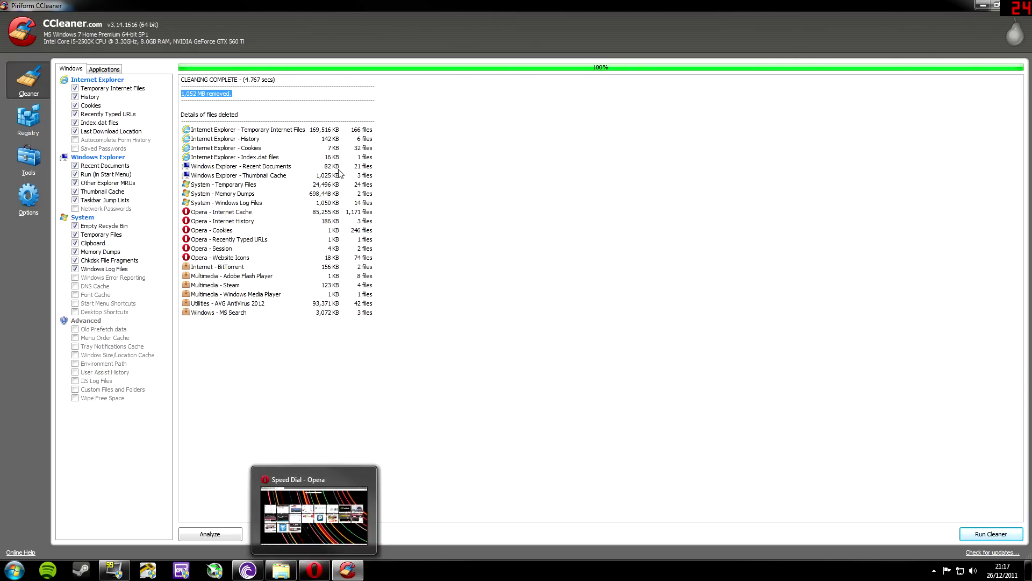
Step: Check the Drive Wiper tool and the cookies lists in the options, and return to the cleaning results
click(34, 160)
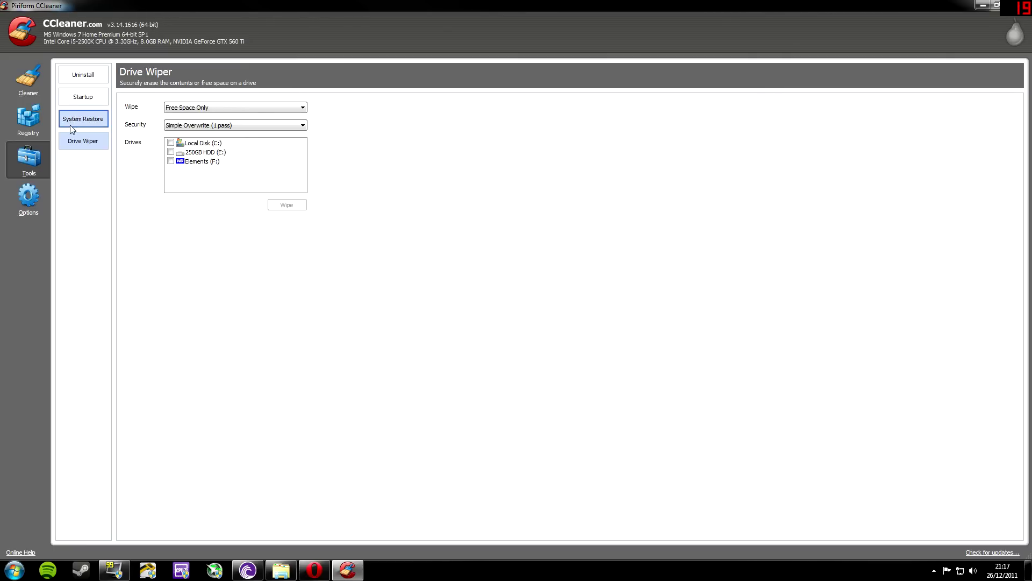
click(27, 202)
click(80, 96)
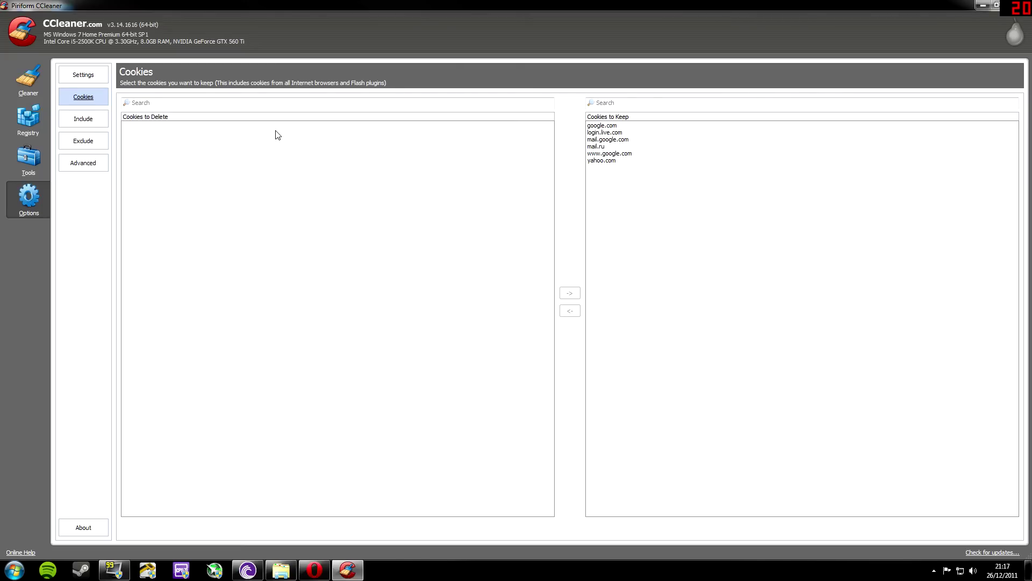
click(25, 78)
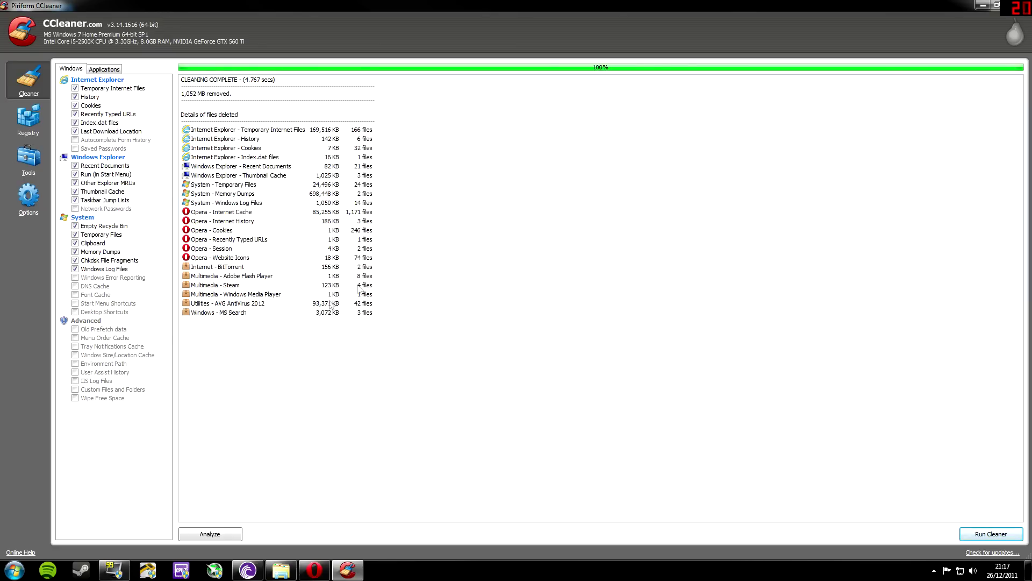